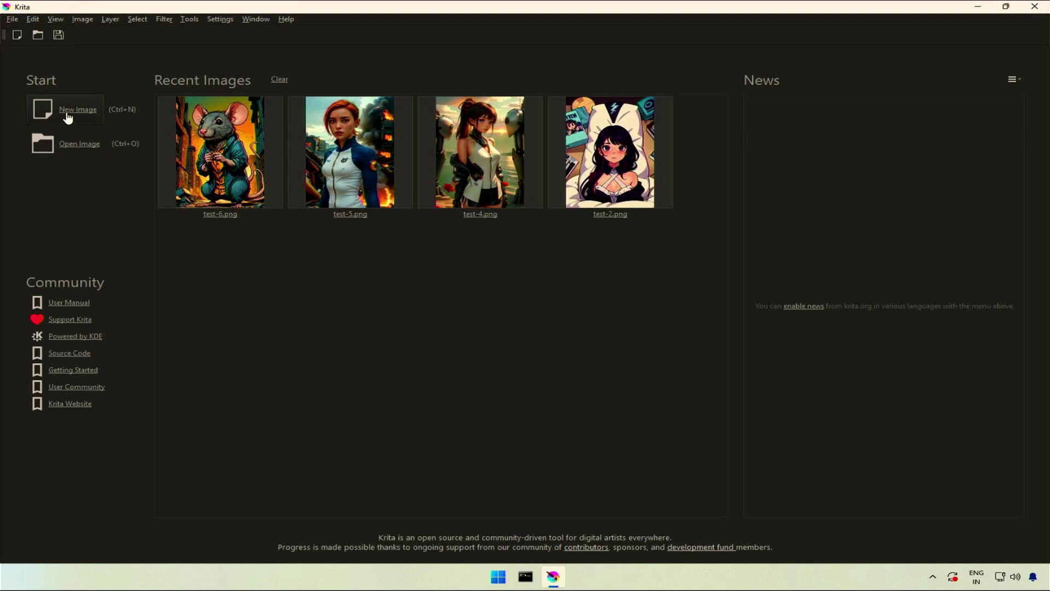
Step: Create a Custom Document canvas with width 768 px and height 512 px
left_click(67, 112)
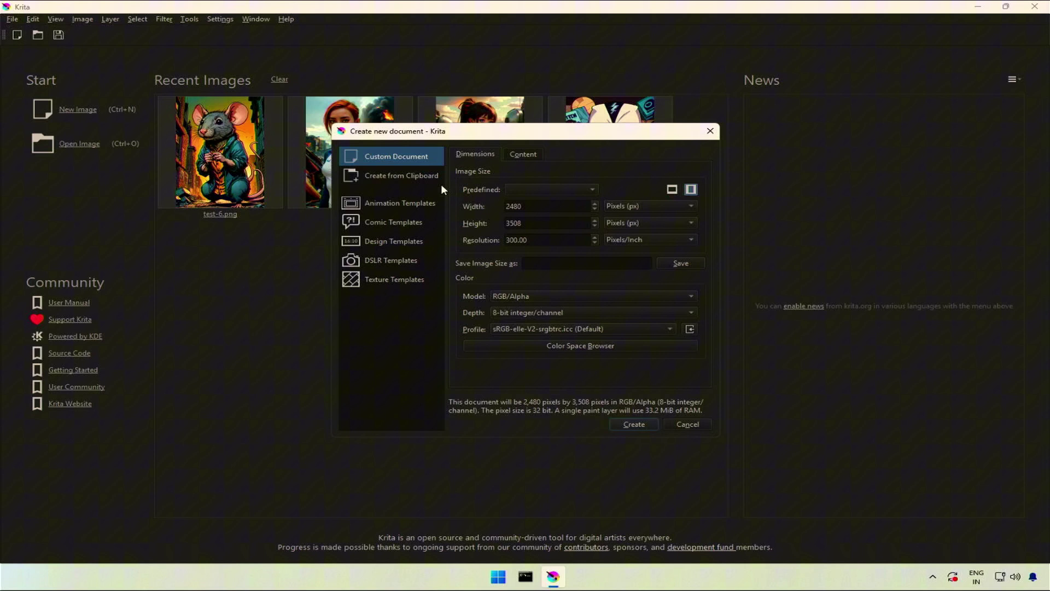
left_click(416, 179)
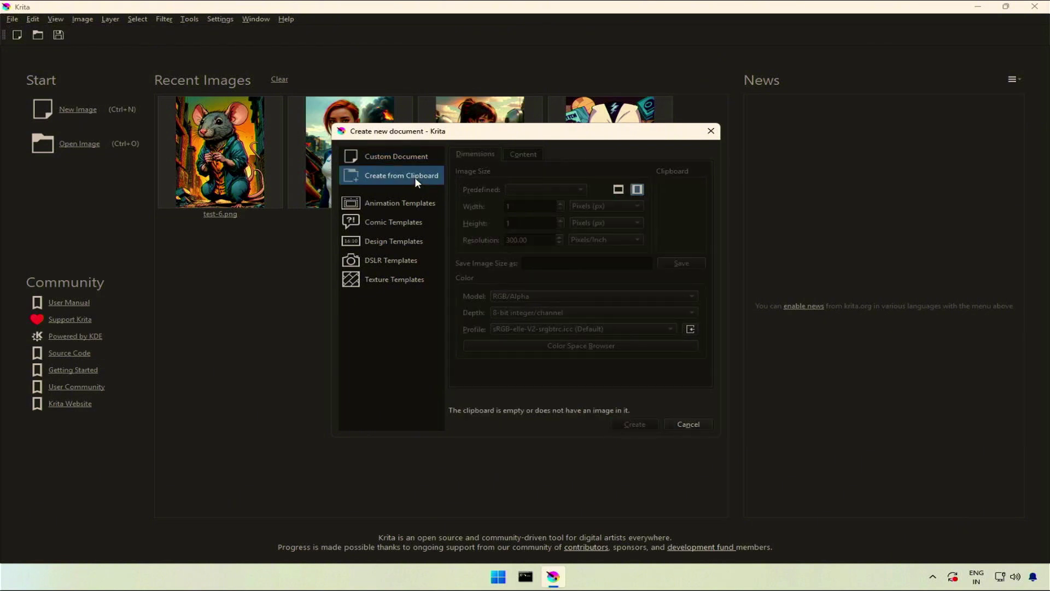
left_click(411, 159)
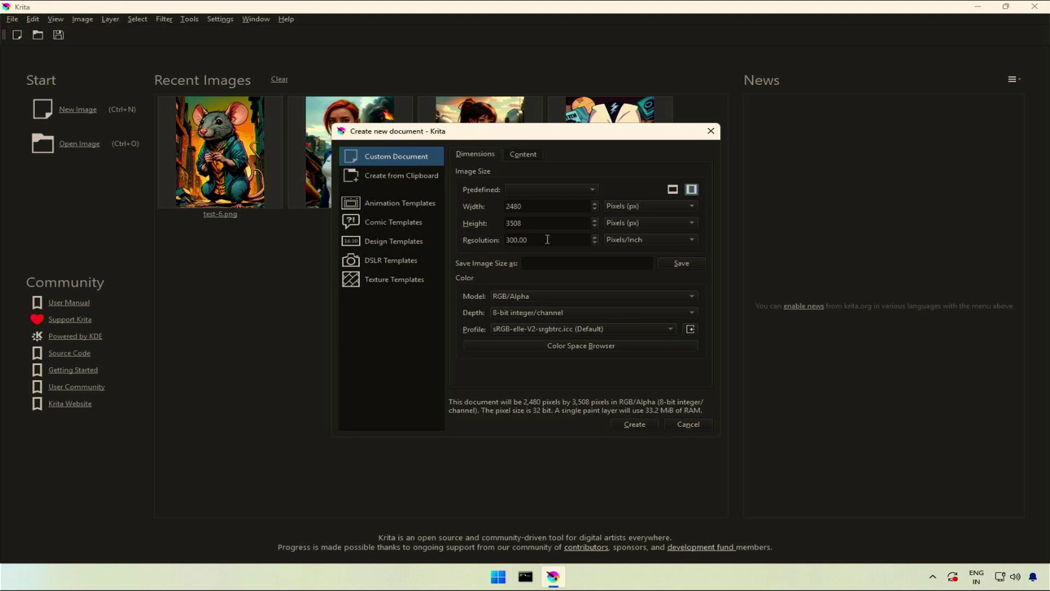
double_click(551, 206)
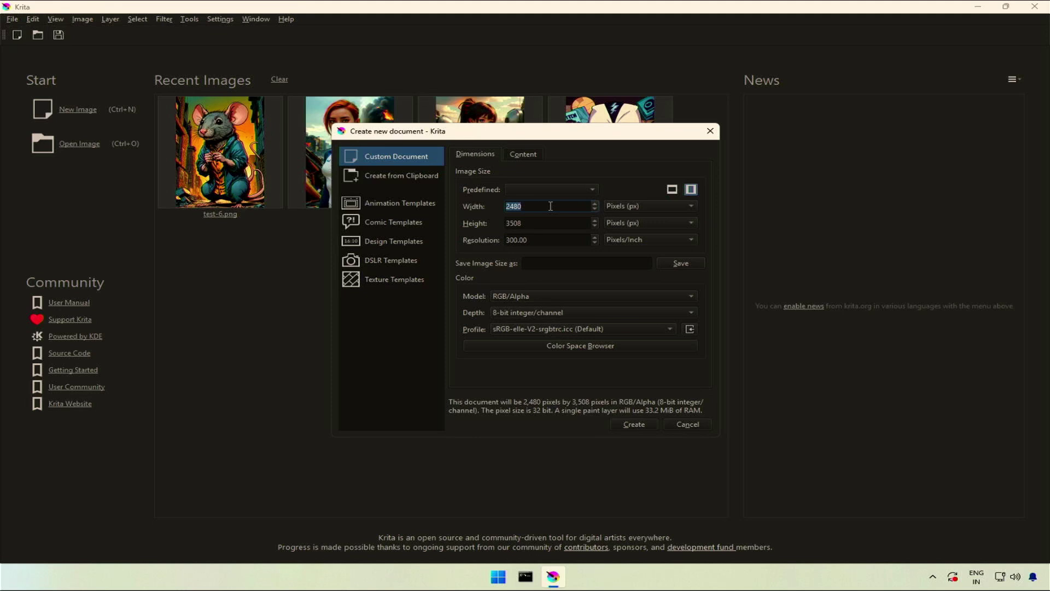
type("768")
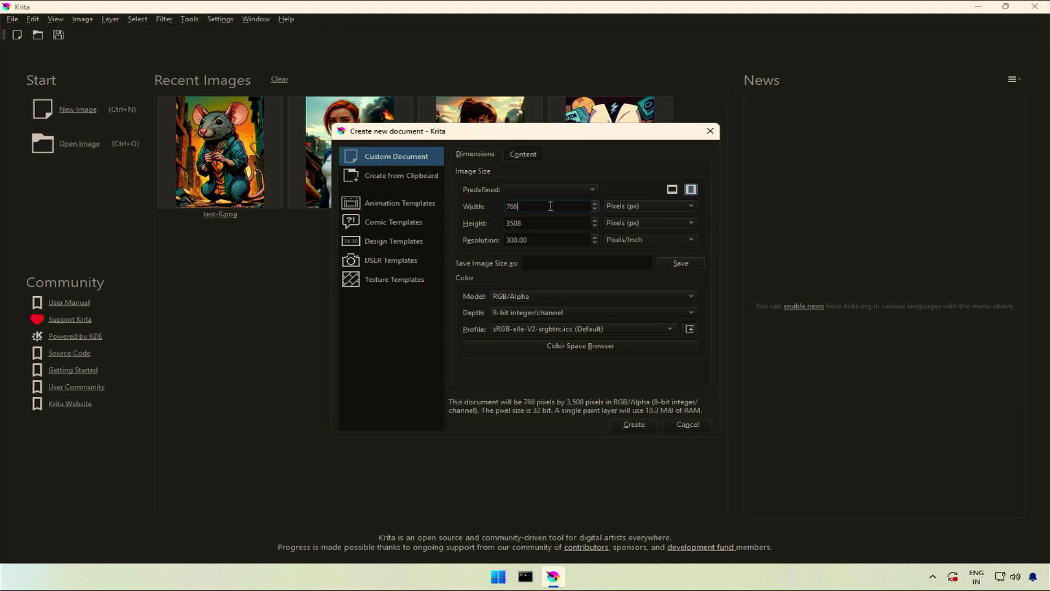
double_click(555, 221)
type("512")
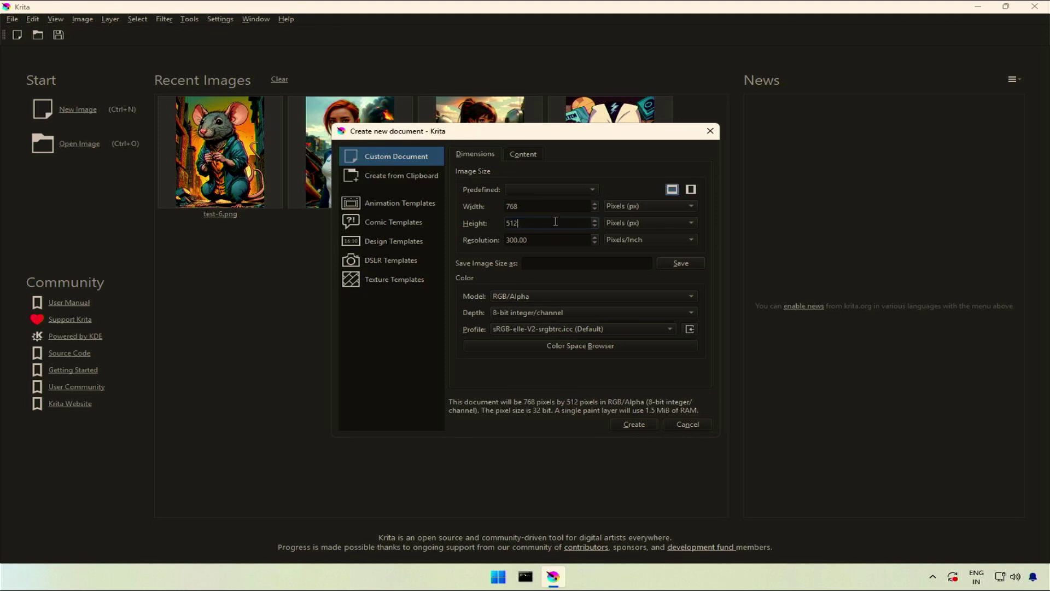
left_click(634, 424)
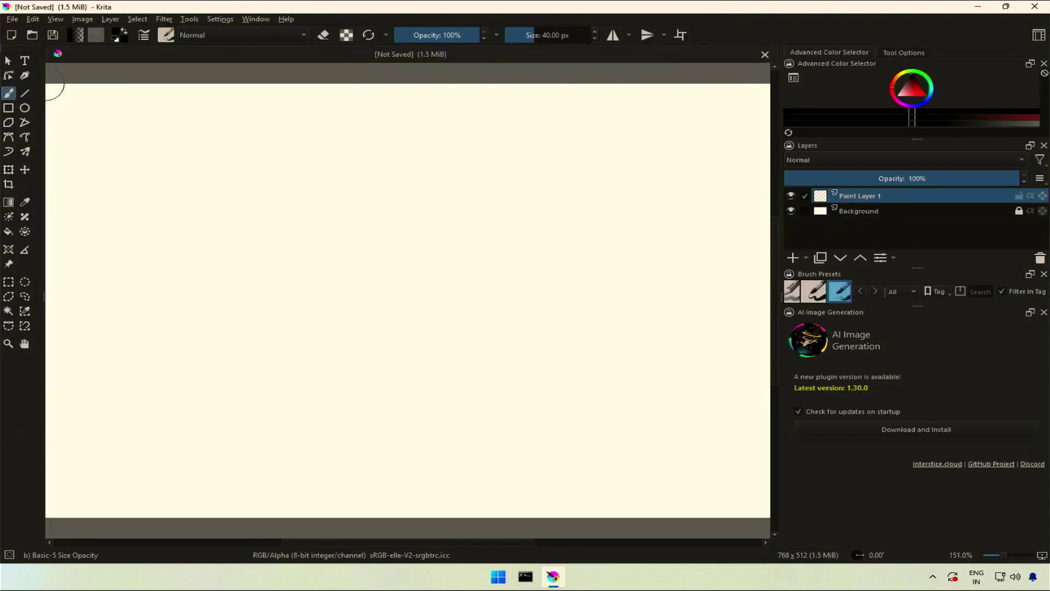
Step: Check for updates in the AI Image Generation settings and upgrade the server to v1.30.0
left_click(916, 429)
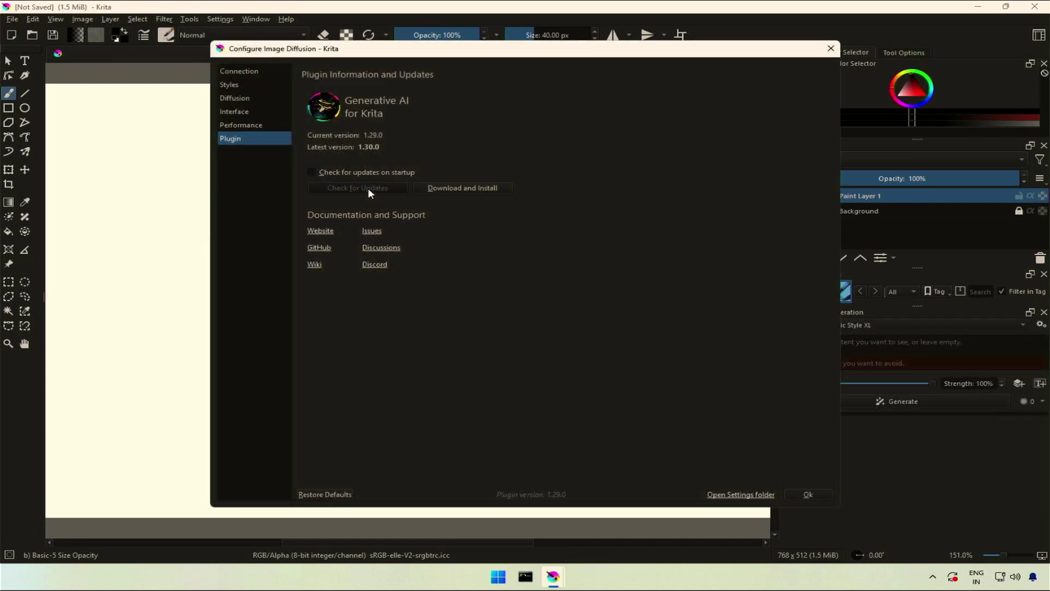
left_click(357, 188)
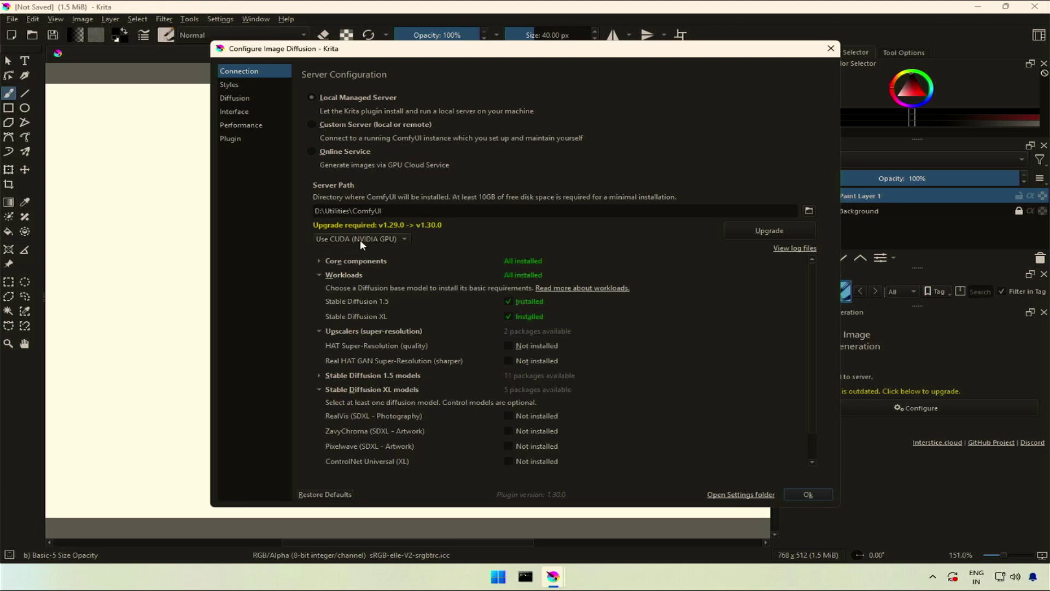
left_click(734, 233)
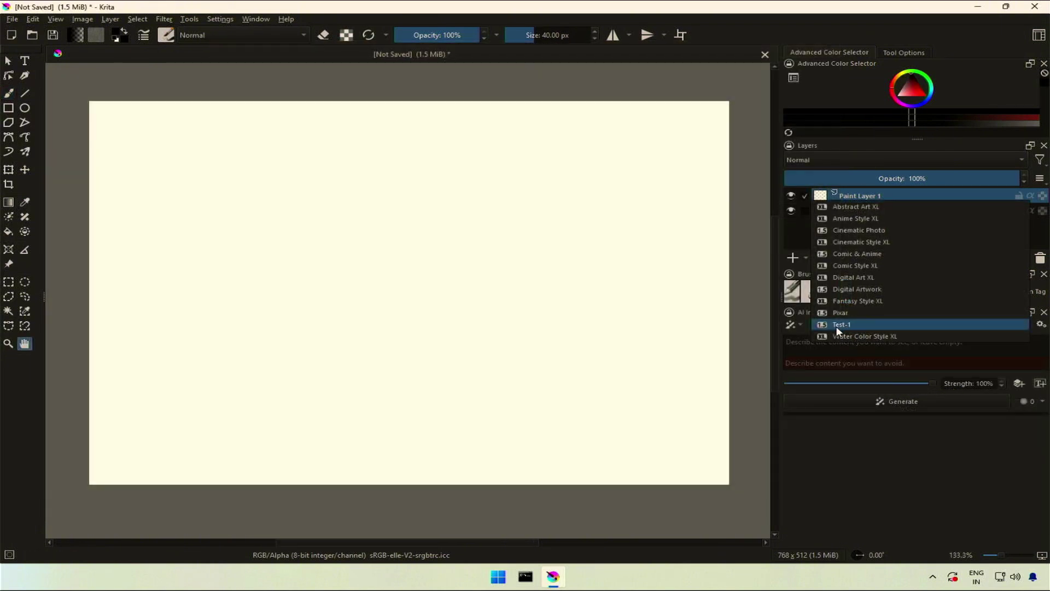
Step: Give the Test-1 style the dreamshaper_8 checkpoint and remove the Reel_mechanical_parts and Gwen-10 LoRAs
left_click(846, 323)
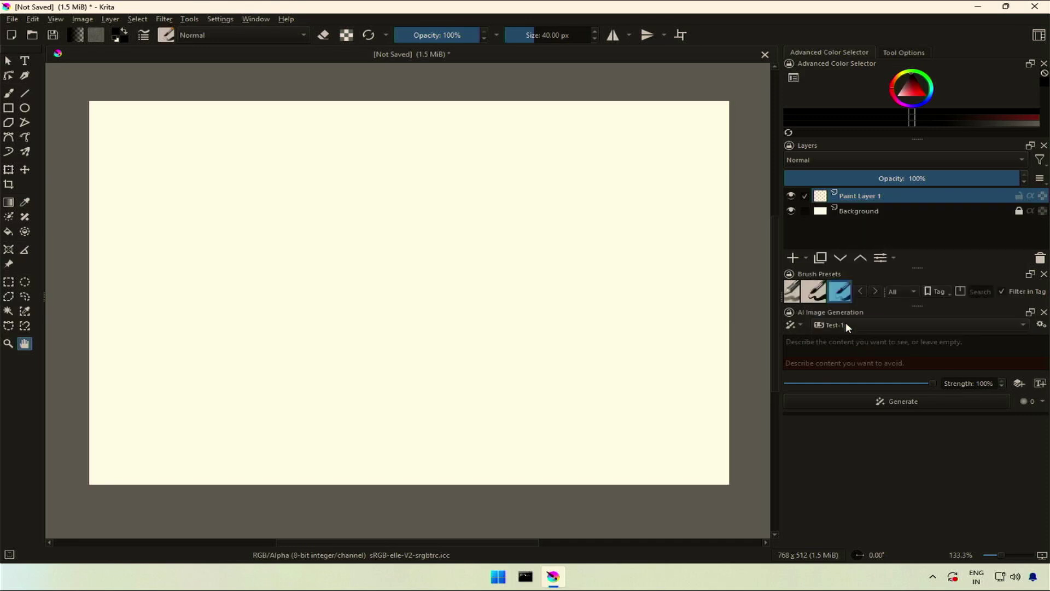
left_click(1041, 324)
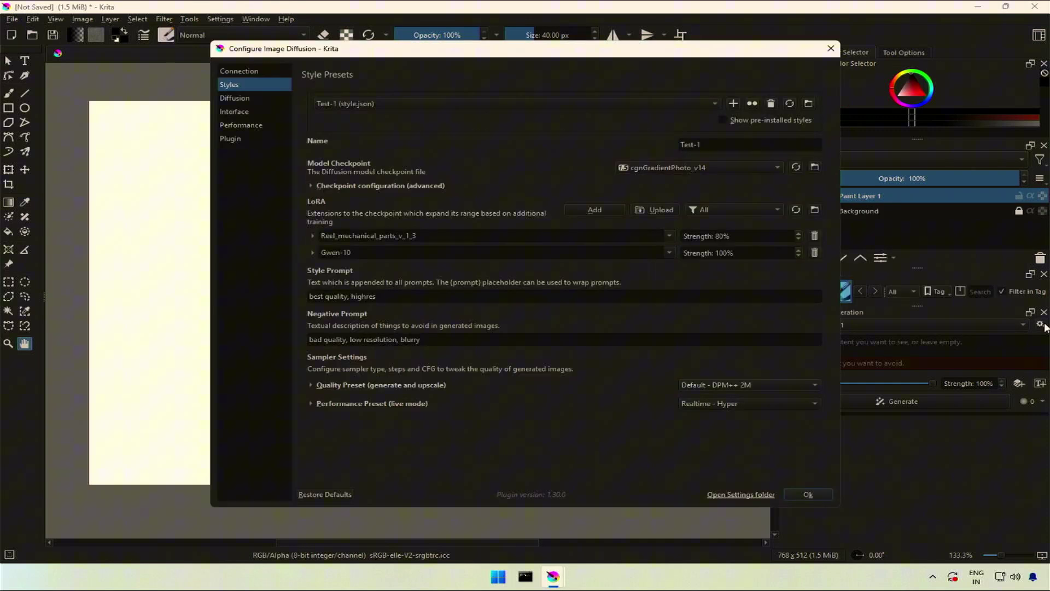
left_click(656, 167)
left_click(662, 194)
left_click(815, 235)
left_click(814, 235)
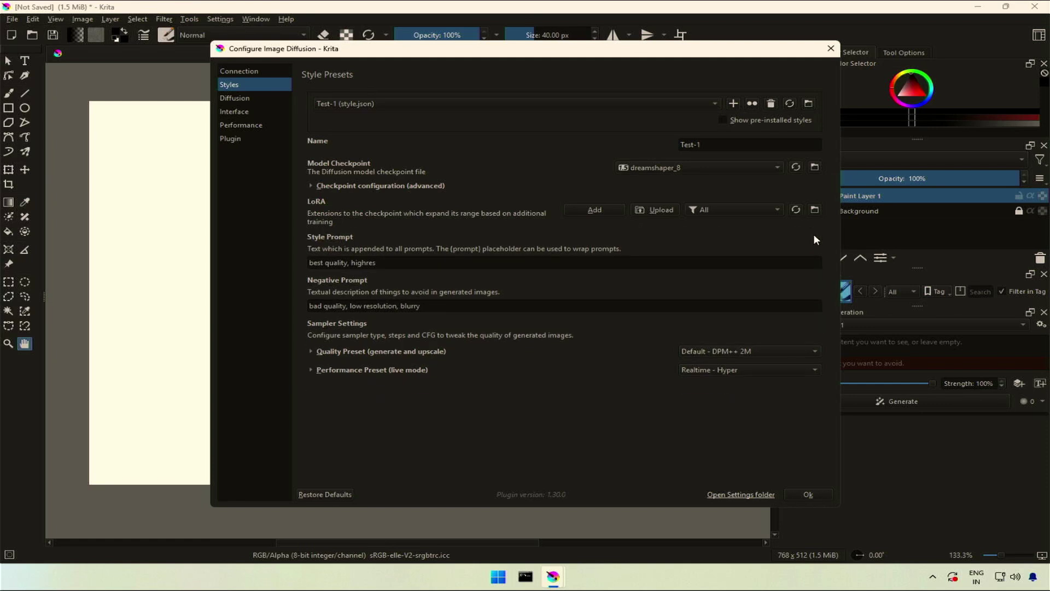
Step: Set the style prompt to 'cinematic style photo of {prompt}, film, photograph,'
left_click(392, 260)
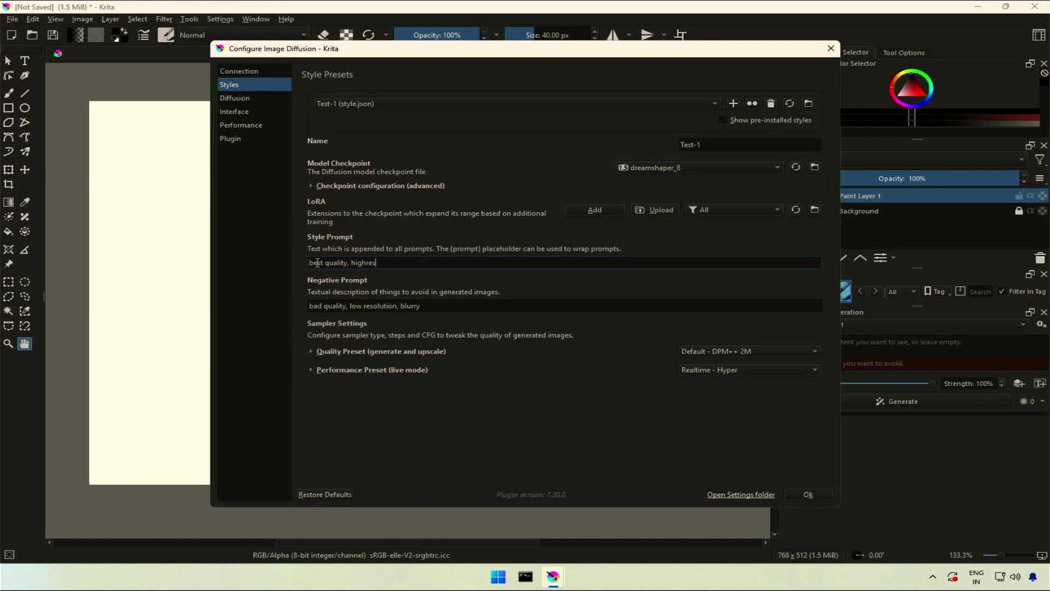
type("cinematoc style photo ")
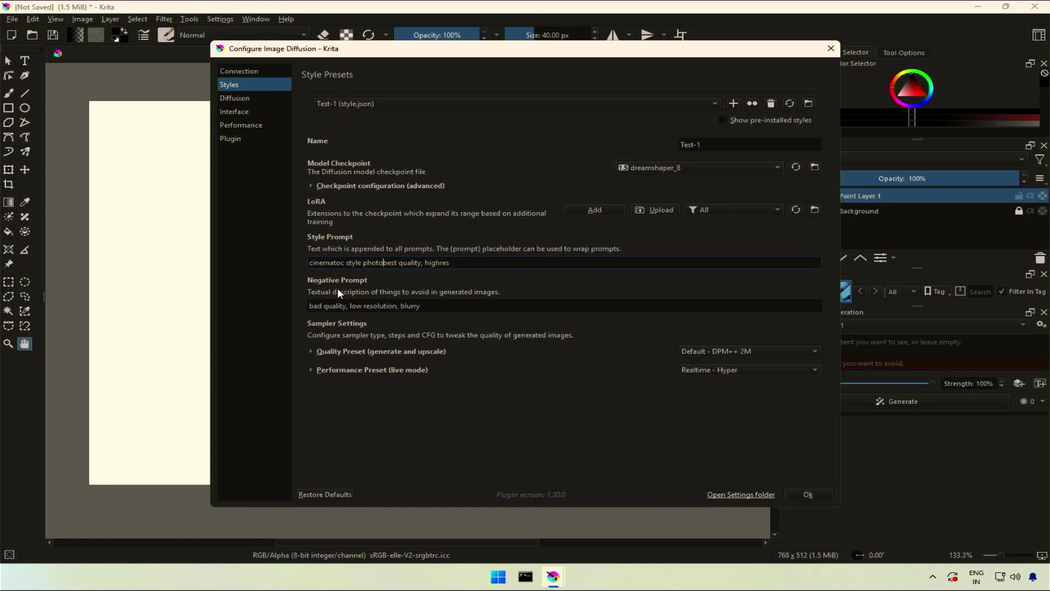
type("of {ptompy}, fil")
key("BackSpace")
type("m, photo")
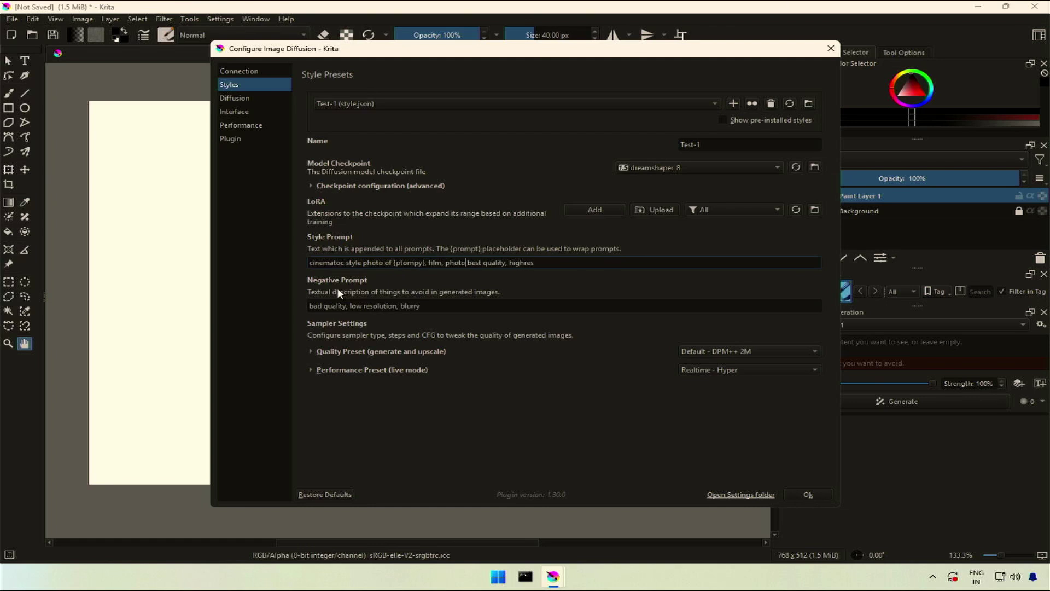
key("BackSpace")
type("graph,")
Step: Append ', drawing, sketch, painting' to the end of the negative prompt
left_click(318, 306)
key("End")
type(", drawing")
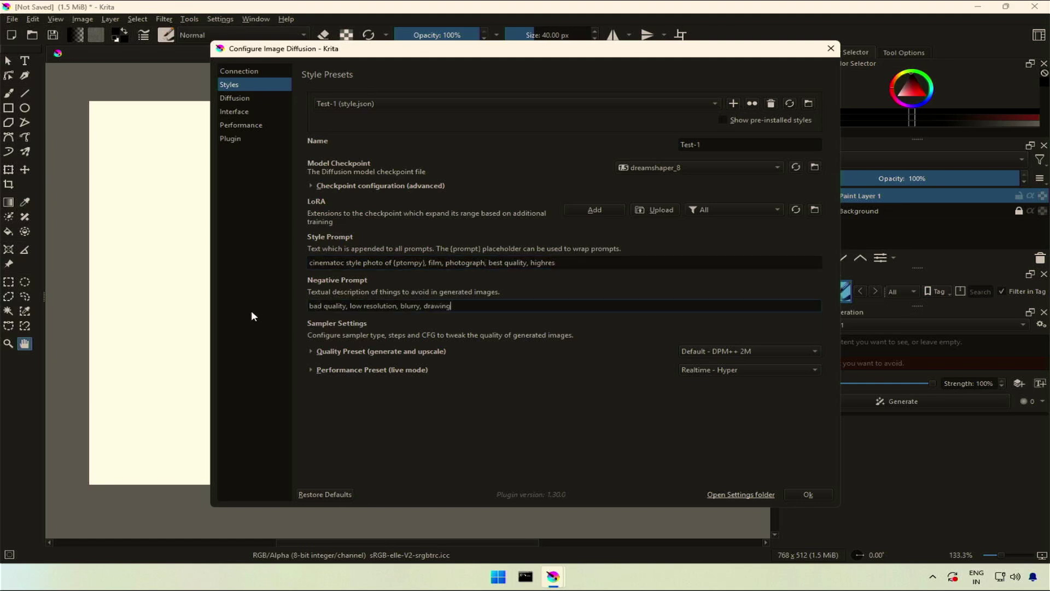
type(", sketch, painting")
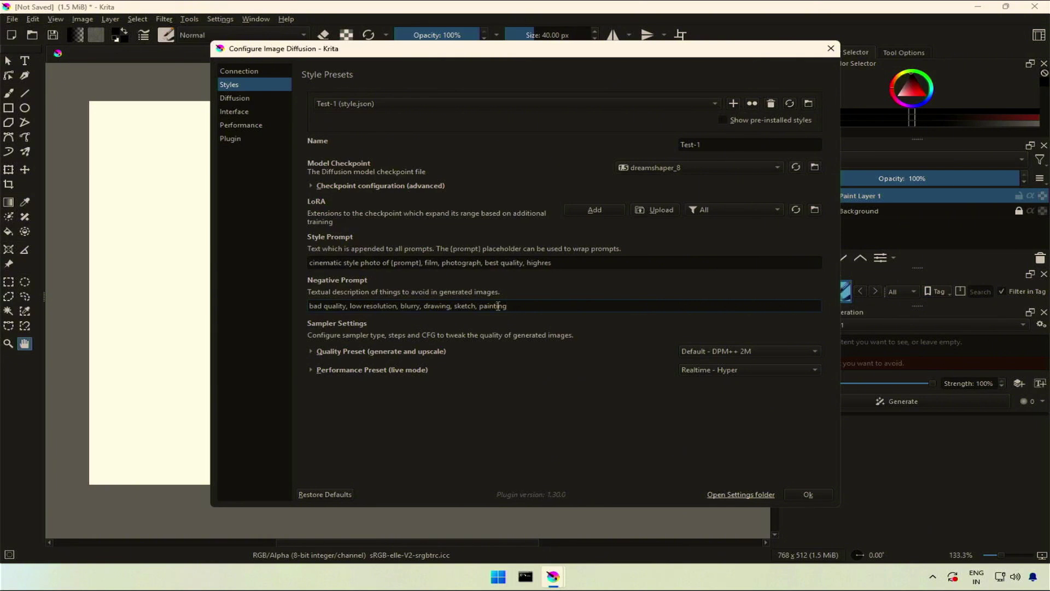
Step: Save the Test-1 style settings and open the 21 Prompts landscape article in a new tab
left_click(821, 494)
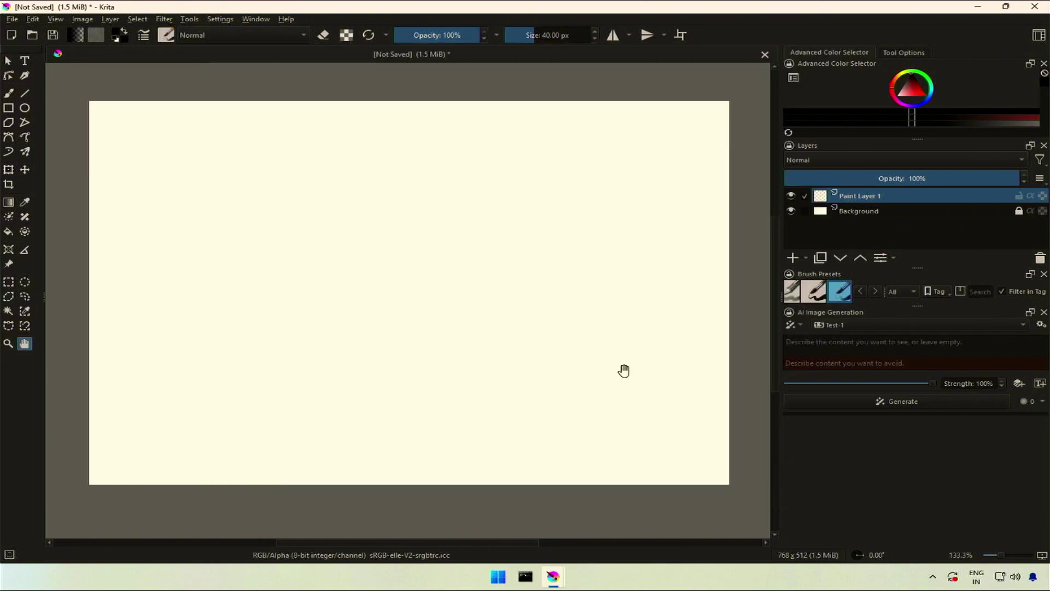
left_click(800, 351)
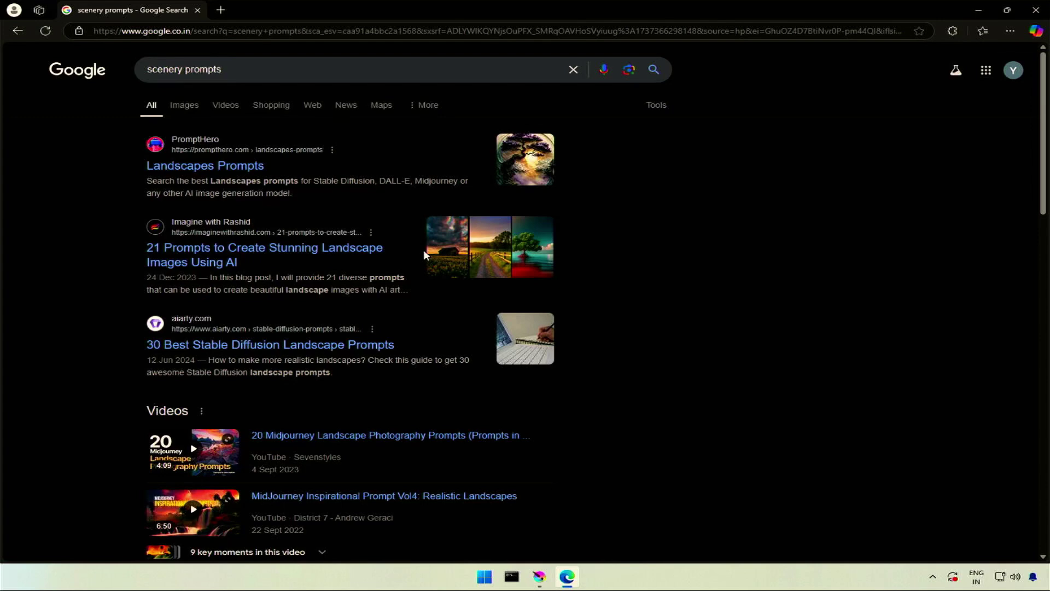
right_click(212, 164)
left_click(246, 173)
Step: Copy the Prompt 1 text about the rustic cabin in a canola field
left_click(299, 8)
scroll(506, 340, "down", 10)
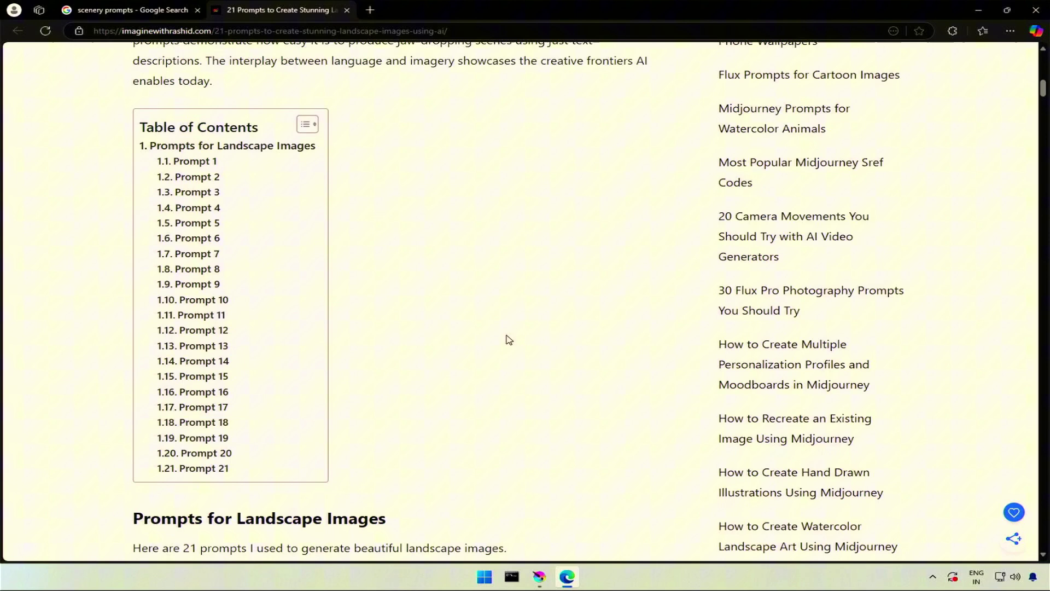
scroll(508, 339, "down", 8)
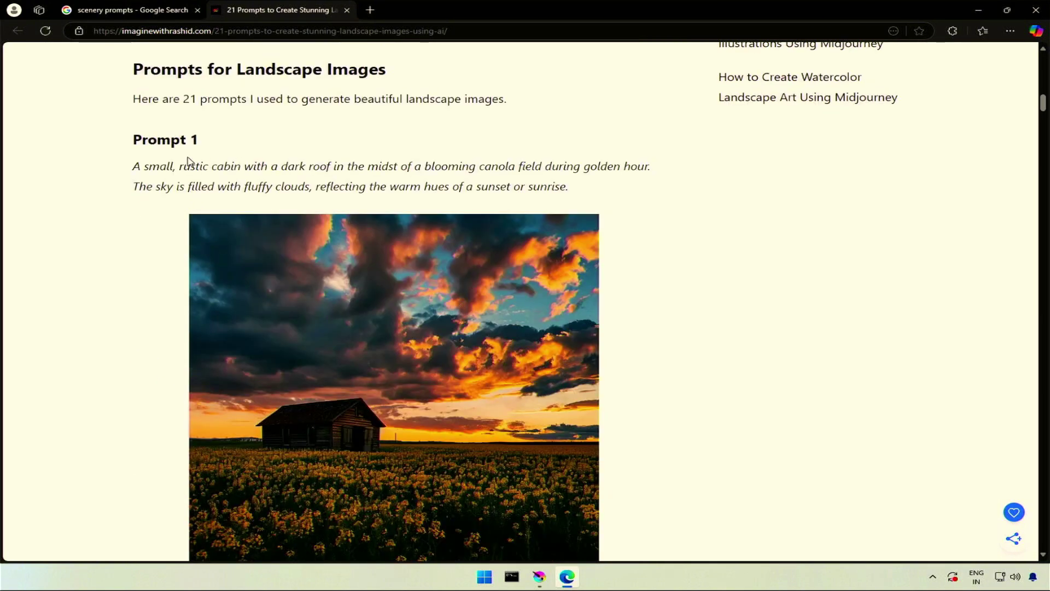
mouse_move(134, 167)
left_mouse_down()
mouse_move(590, 202)
mouse_move(261, 169)
mouse_move(114, 174)
left_mouse_up()
key("ctrl+c")
left_click(581, 192)
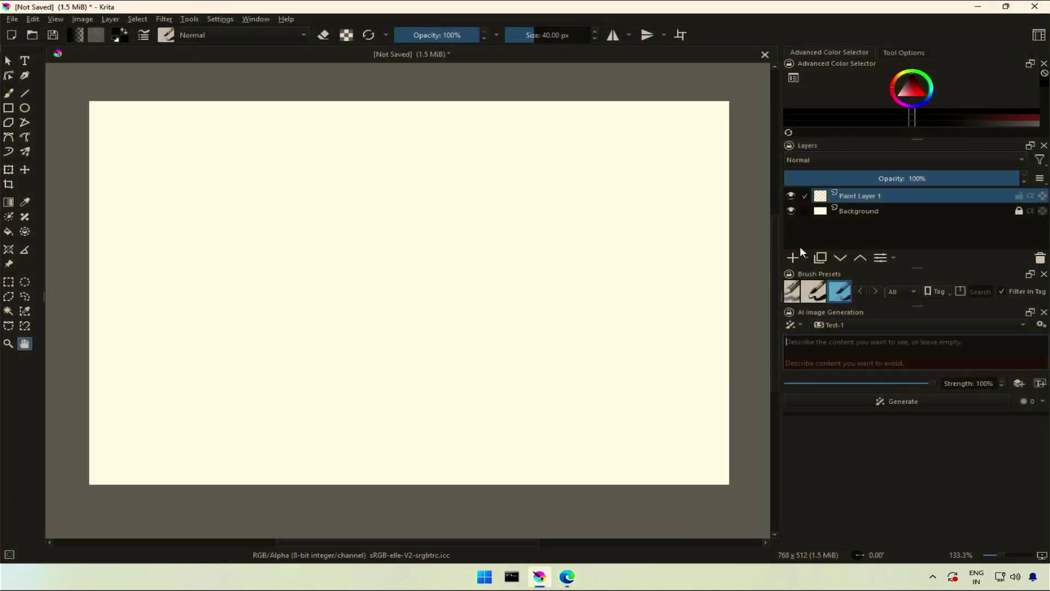
Step: Paste the cabin prompt into the description and set Prompt Line Count to 4
left_click(840, 343)
key("ctrl+v")
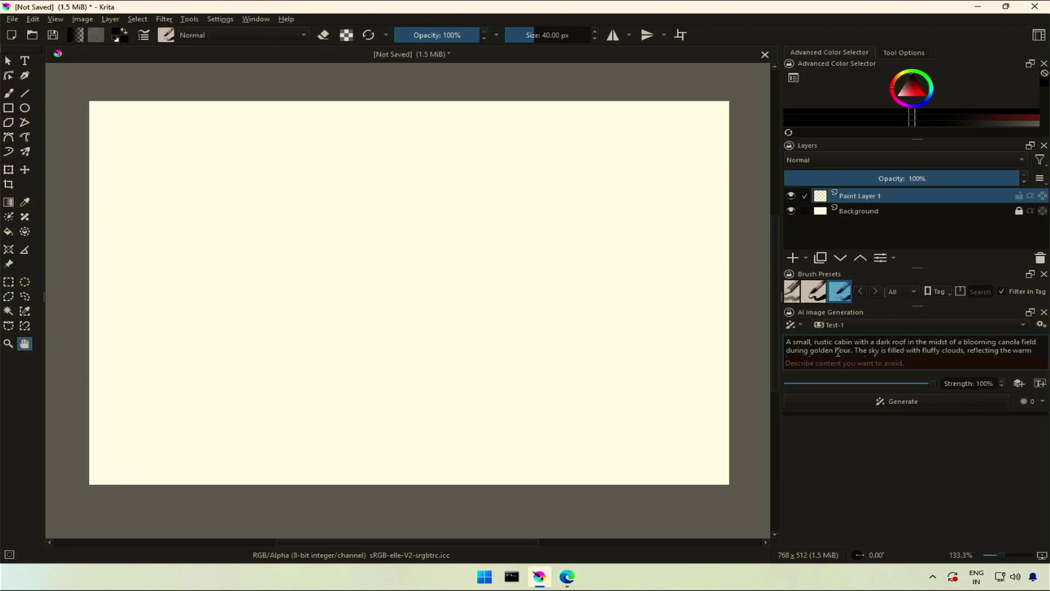
left_click(1042, 325)
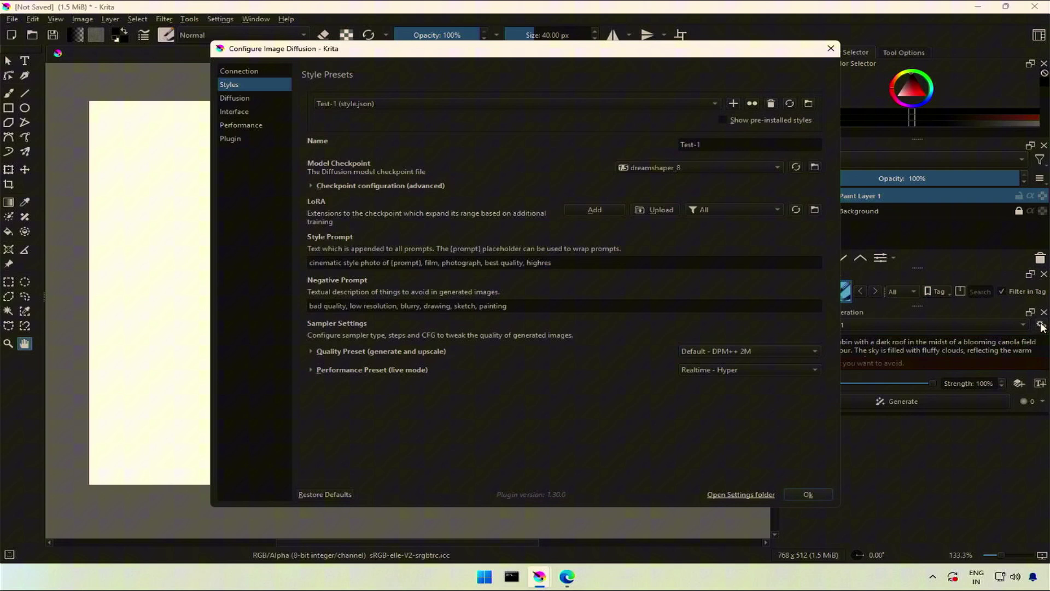
left_click(230, 112)
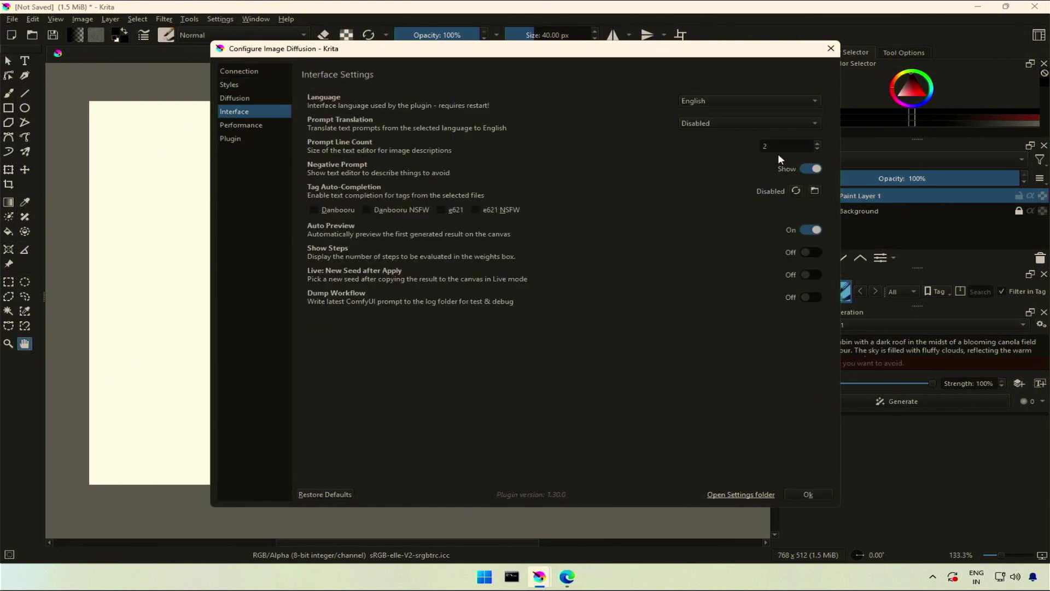
left_click(817, 144)
left_click(817, 143)
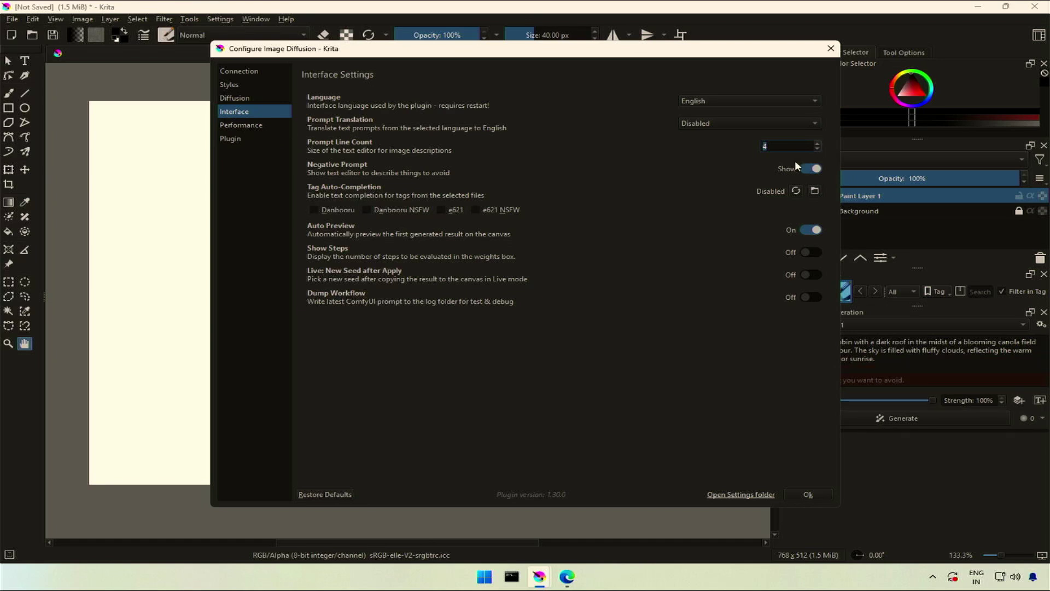
left_click(809, 494)
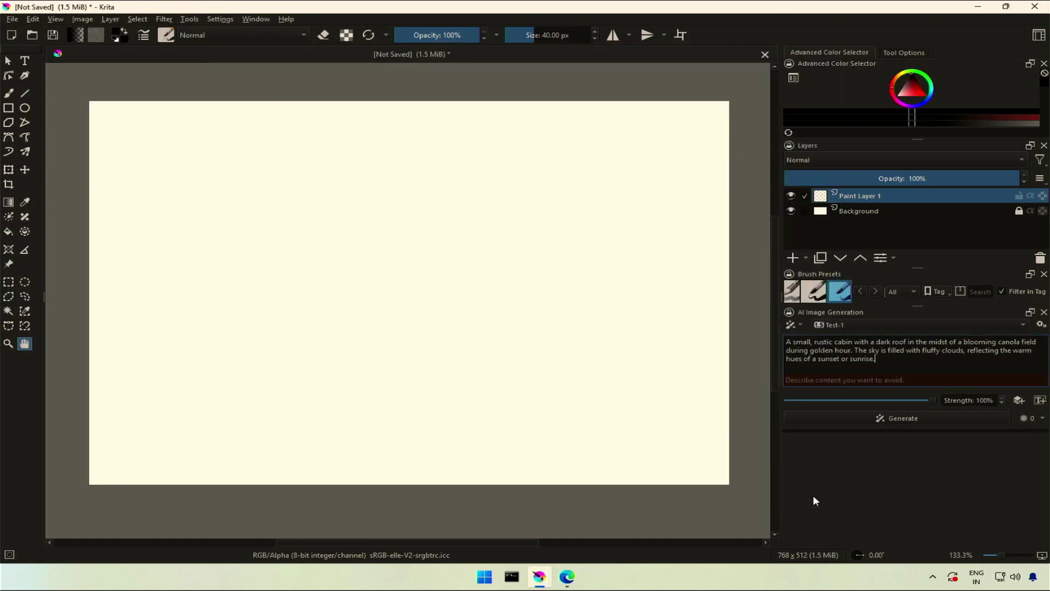
Step: Switch the AI generation workspace to Live and open the plugin settings
left_click(792, 324)
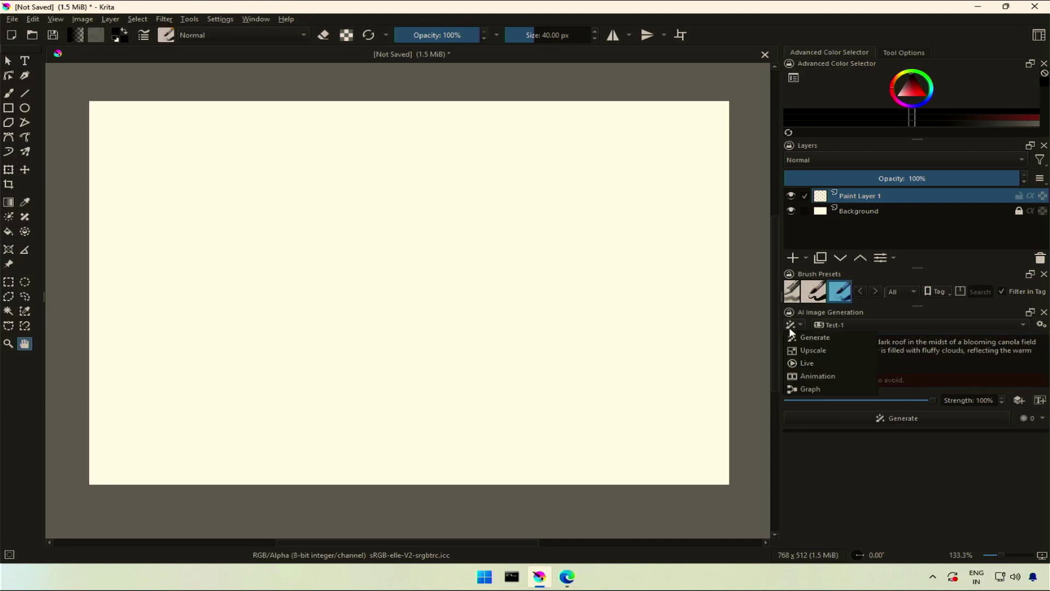
left_click(815, 365)
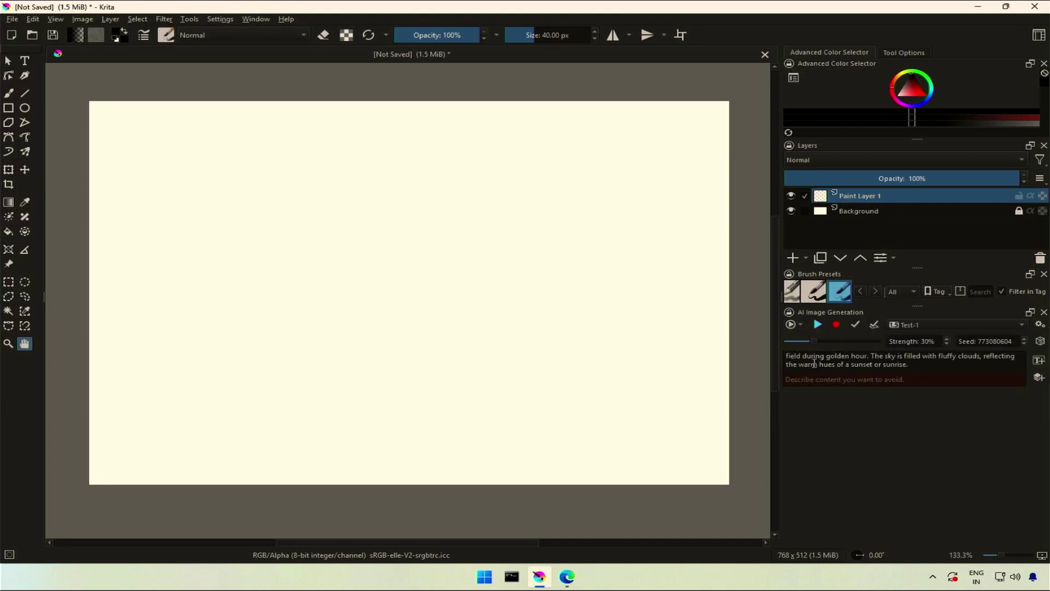
left_click(1040, 323)
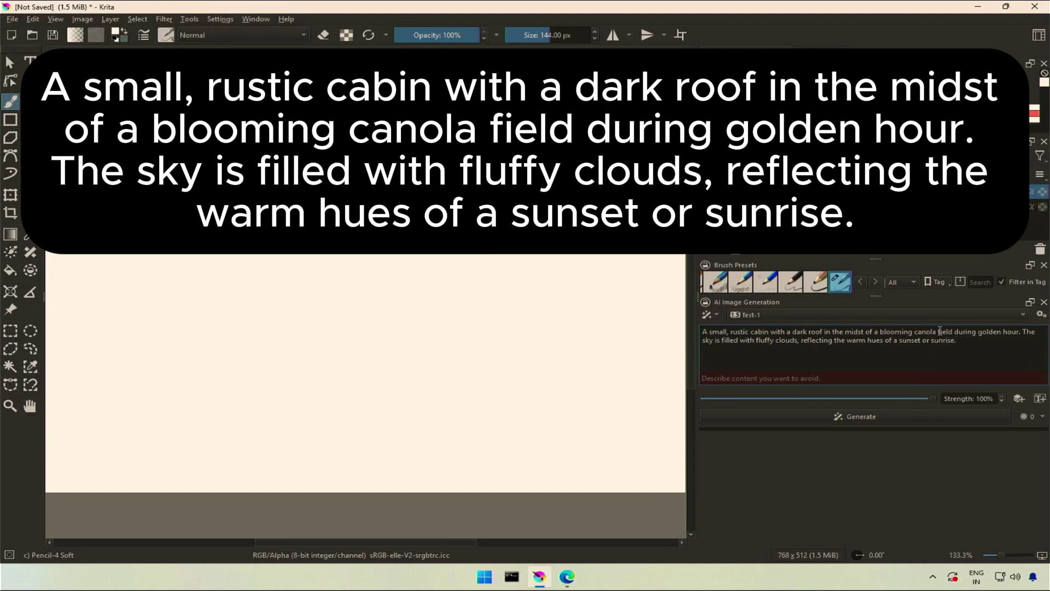
Step: Delete the cabin phrase so the prompt begins 'a blooming canola field during golden hour'
left_click(860, 332)
key("Right")
key("Right")
key("Right")
key("Right")
key("Right")
key("Right")
key("Right")
key("Right")
key("Right")
key("Right")
key("Right")
key("Right")
key("Right")
key("Right")
key("Right")
key("Right")
key("Right")
key("Right")
key("Right")
key("Right")
key("shift+Left")
key("shift+Left")
key("shift+Left")
key("shift+Left")
key("shift+Left")
key("shift+Left")
key("shift+Left")
key("shift+Left")
key("shift+Left")
key("shift+Left")
key("shift+Left")
key("shift+Left")
key("shift+Left")
key("shift+Left")
key("shift+Left")
key("shift+Left")
key("shift+Left")
key("shift+Left")
key("shift+Left")
key("shift+Left")
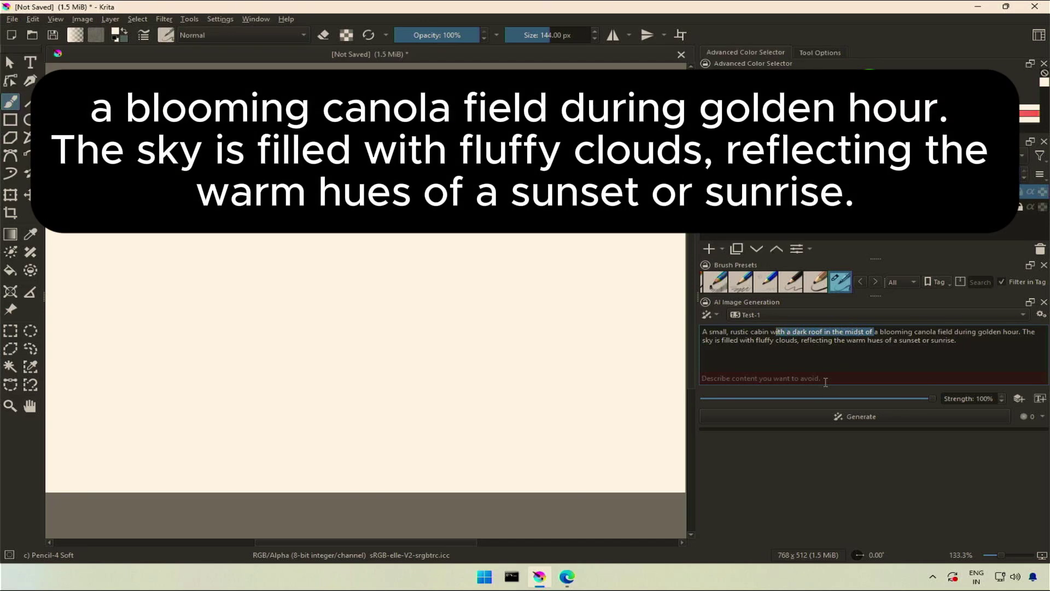
key("shift+Left")
key("shift+Left")
key("shift+Left")
key("shift+Left")
key("shift+Left")
key("shift+Left")
key("shift+Left")
key("shift+Left")
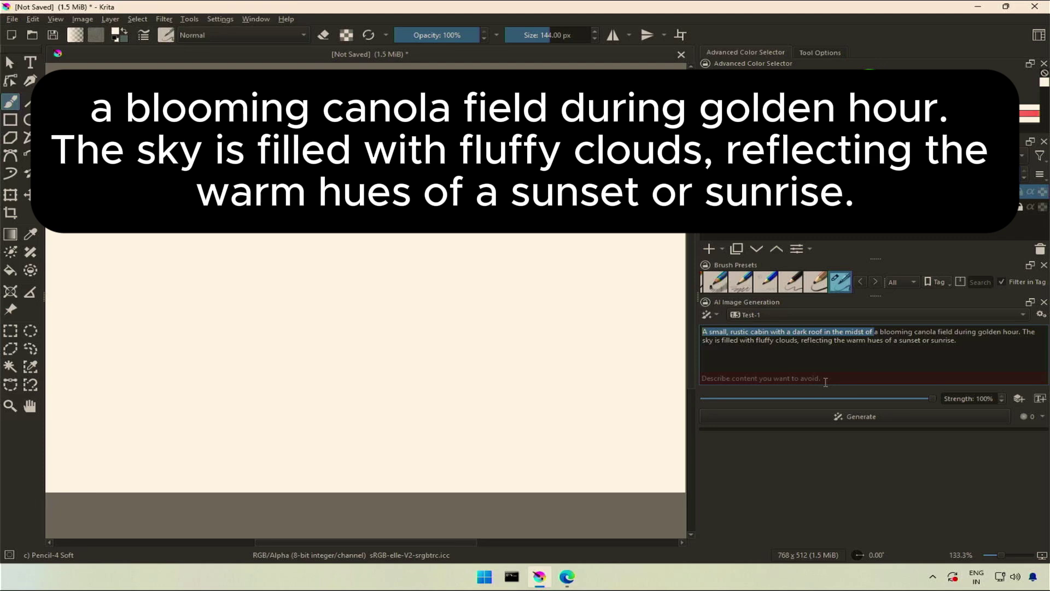
key("BackSpace")
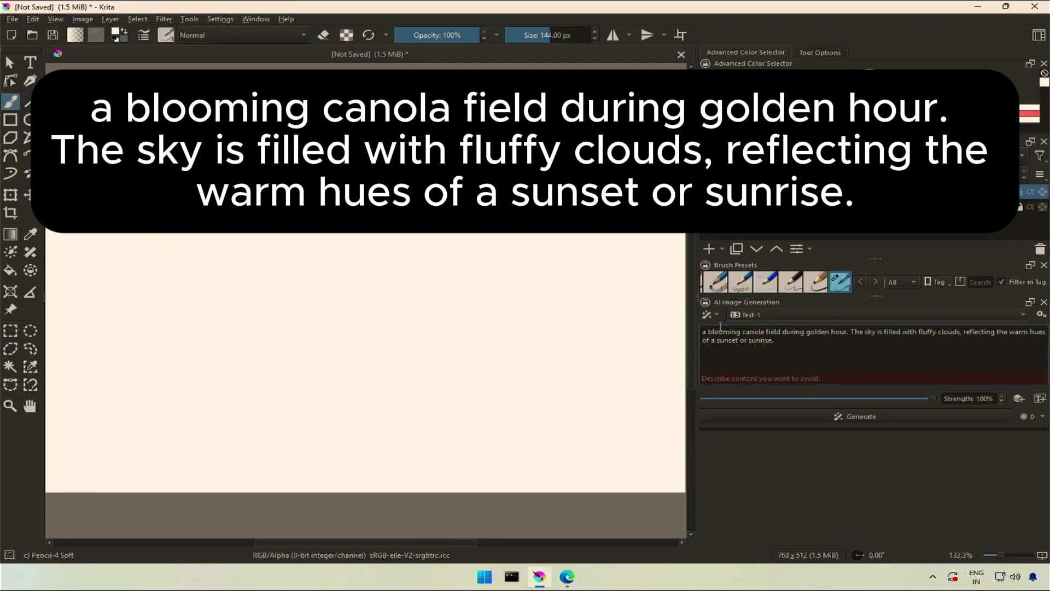
left_click(708, 313)
Step: Switch to Live mode, review the Interface settings, and start live generation
left_click(727, 352)
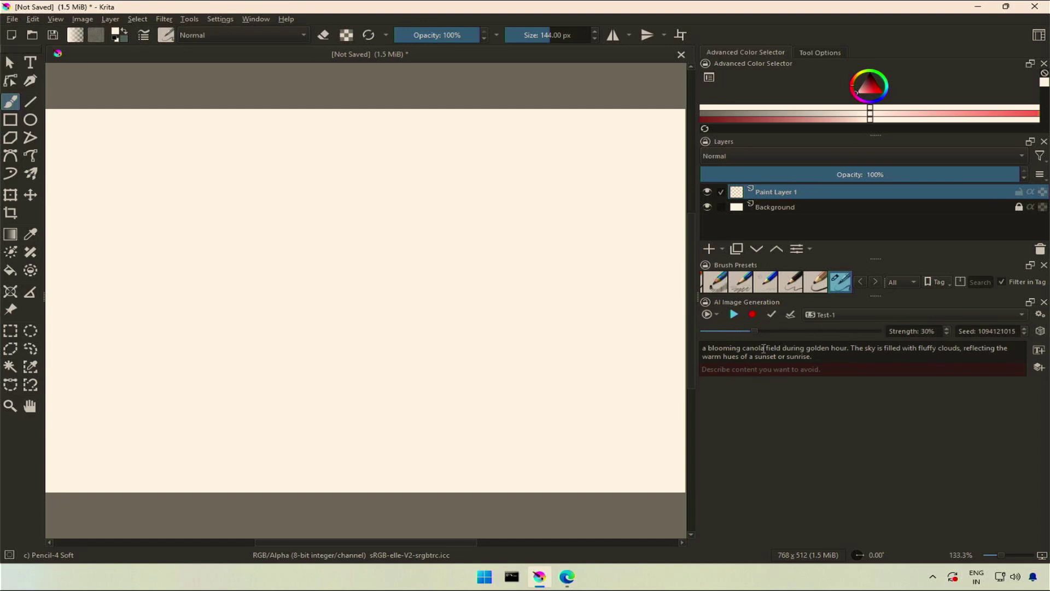
left_click(840, 355)
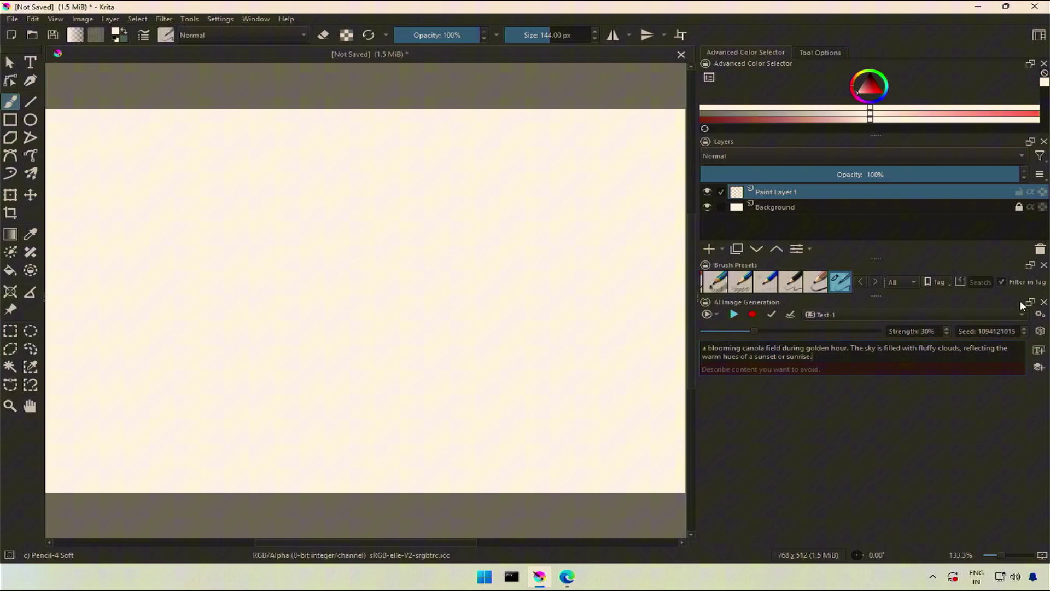
left_click(1041, 314)
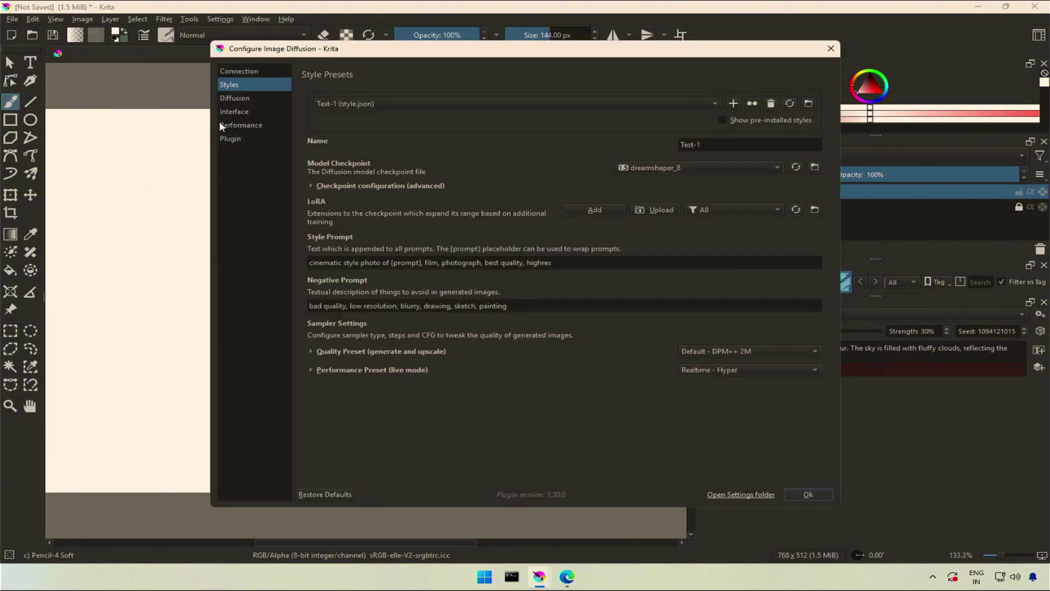
left_click(234, 112)
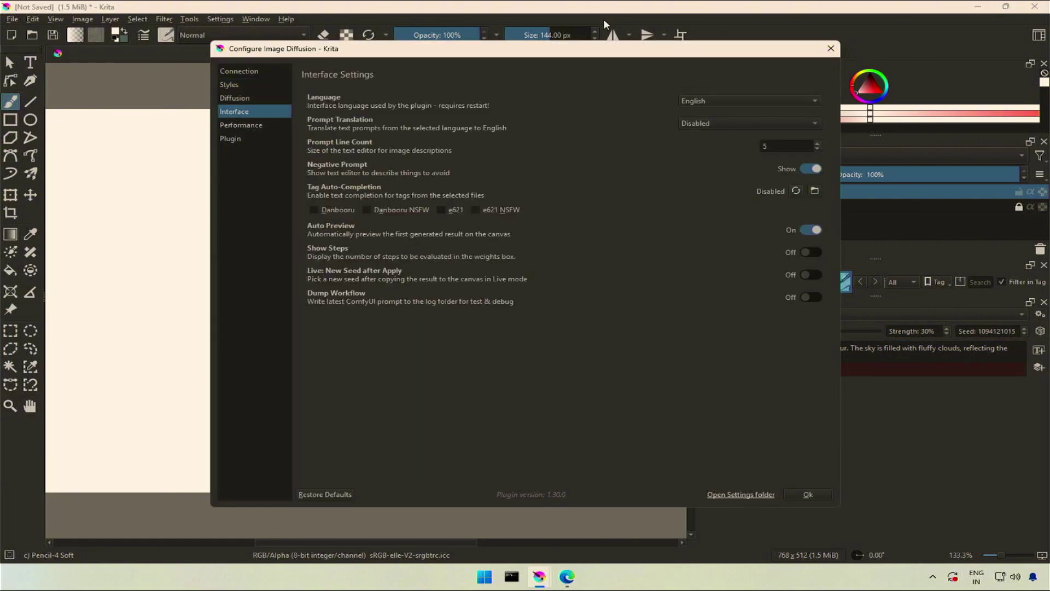
left_click(827, 49)
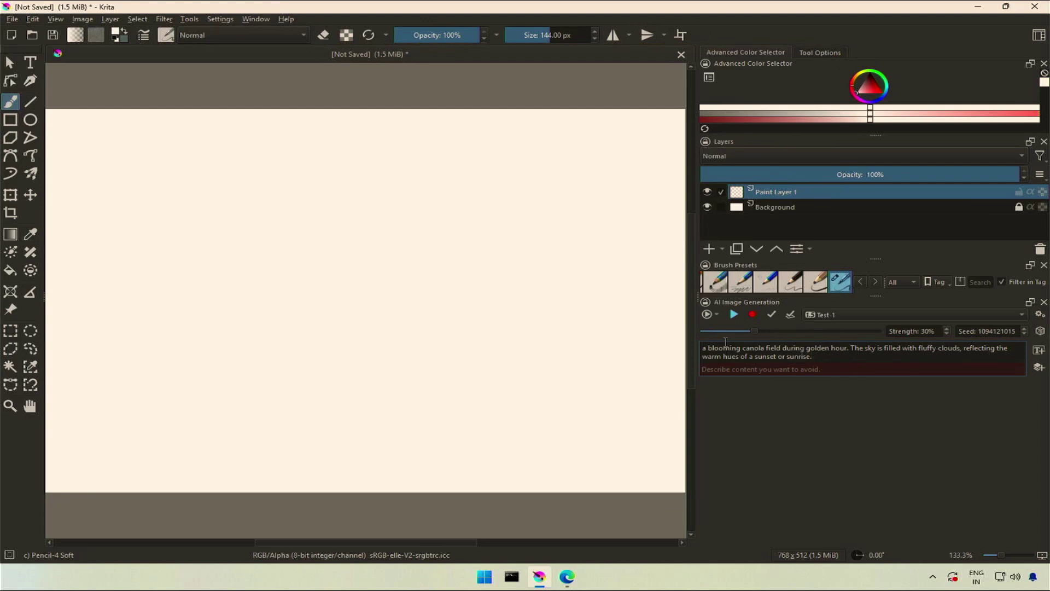
left_click(735, 315)
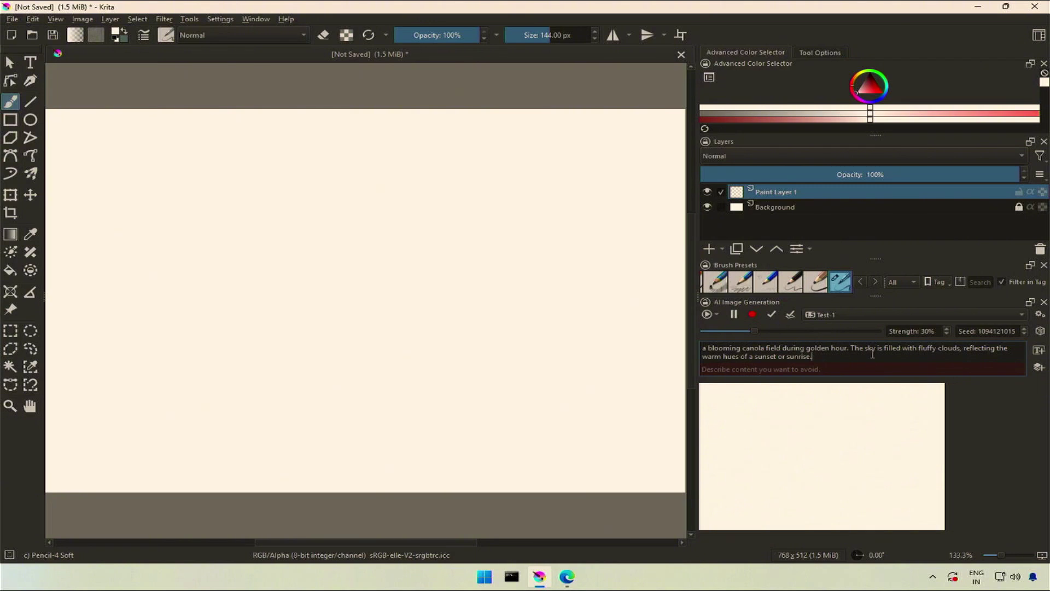
Step: Pick a light yellow-green painting colour in the Advanced Color Selector
left_click_drag(875, 87, 886, 91)
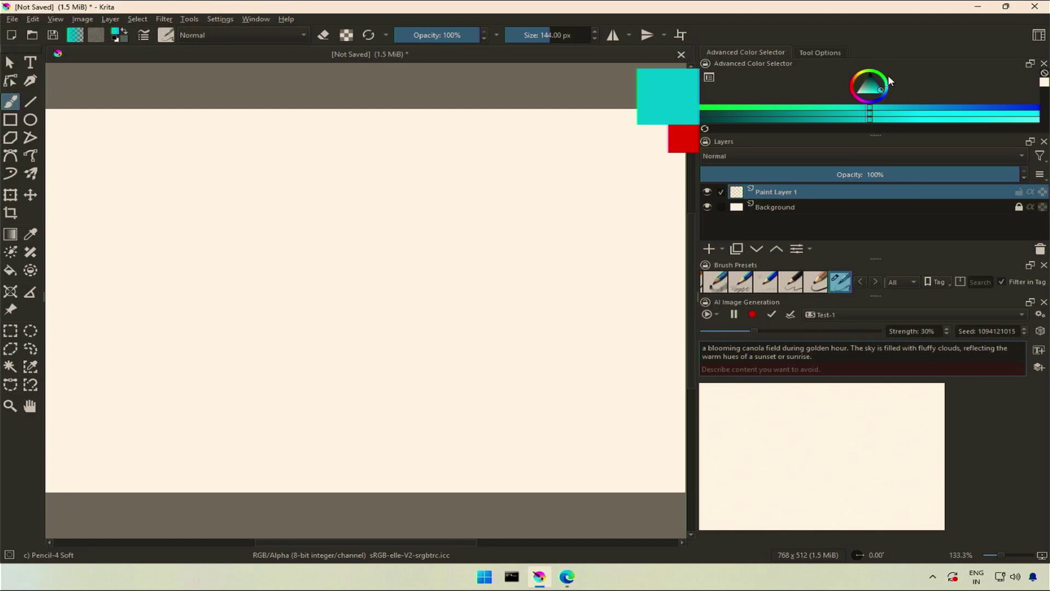
left_click(869, 75)
left_click_drag(870, 75, 873, 75)
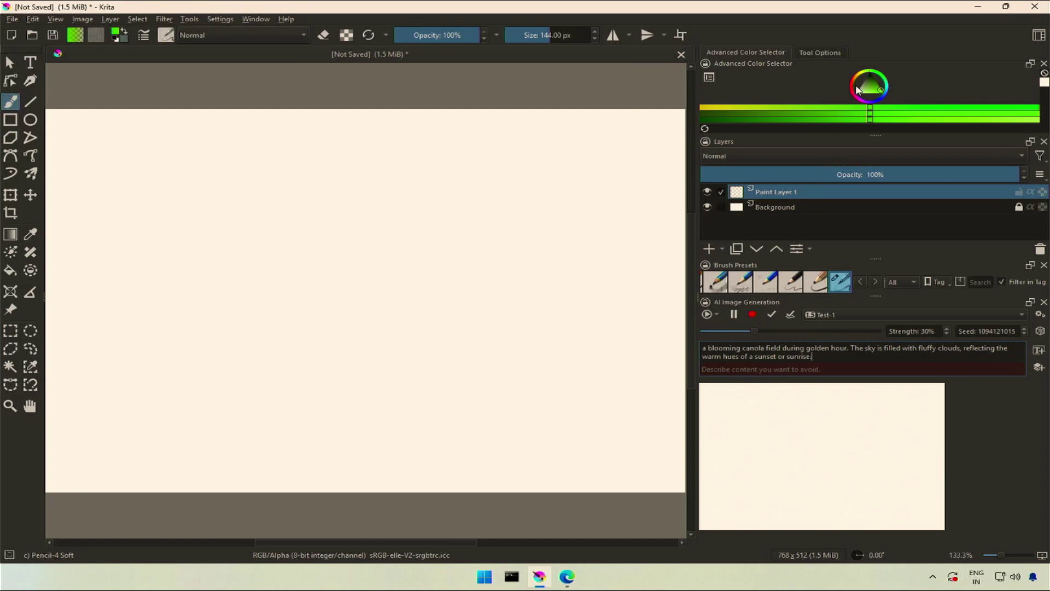
left_click(874, 88)
left_click_drag(873, 89, 872, 90)
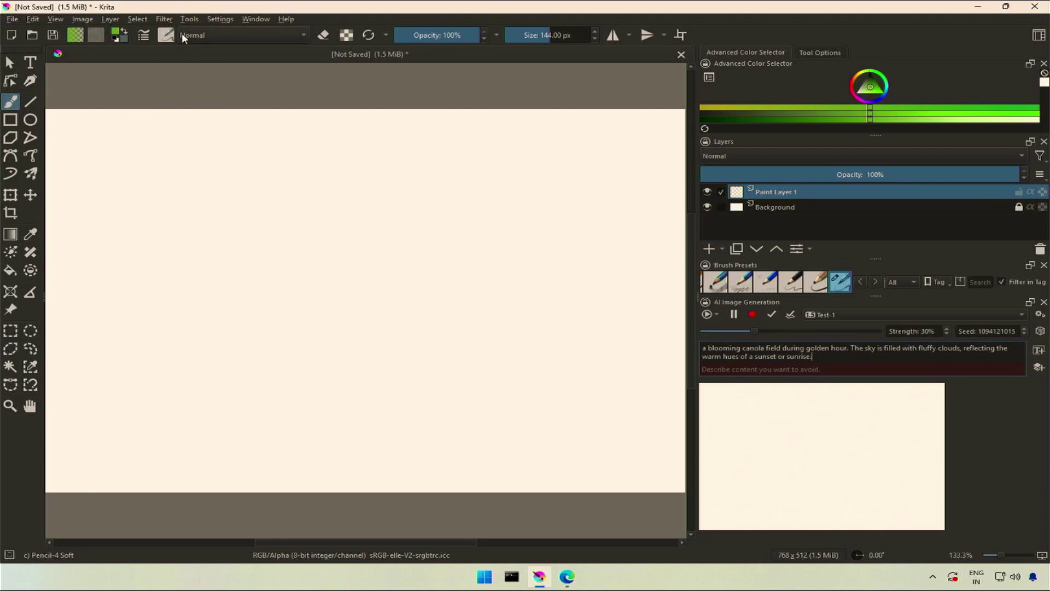
Step: Choose the Pencil-4 Soft brush preset
left_click(166, 34)
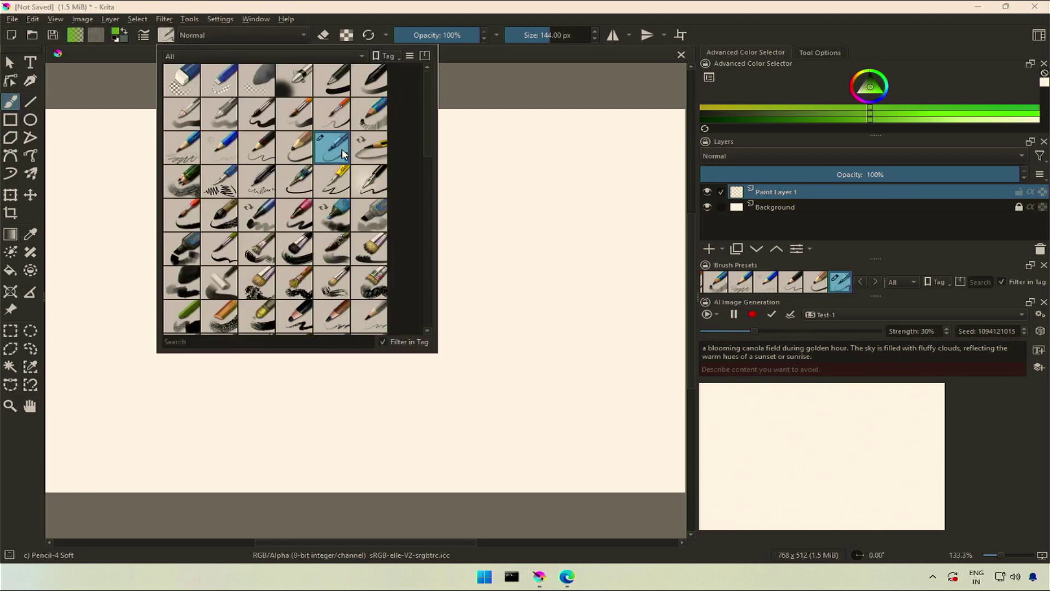
mouse_move(333, 146)
left_click(501, 85)
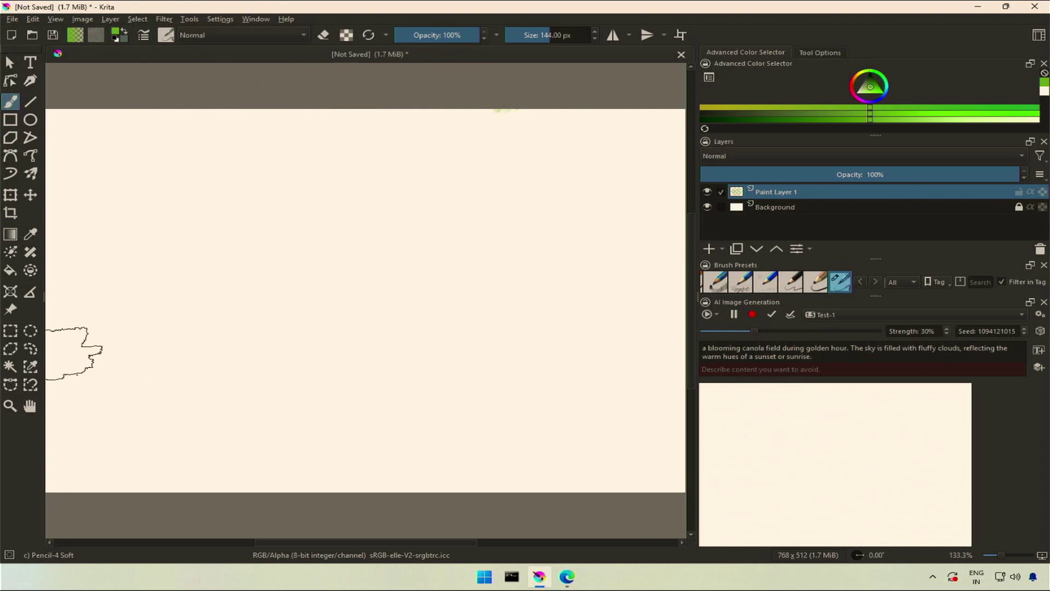
Step: Paint three wide green bands across the lower canvas and raise live strength to 83%
left_click_drag(65, 372, 640, 377)
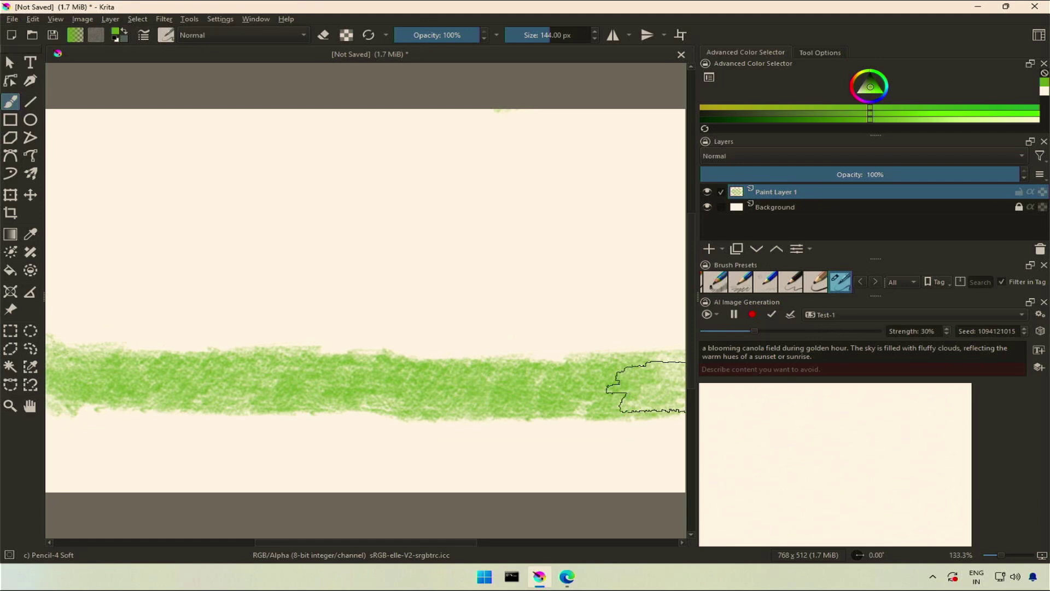
left_click_drag(66, 417, 678, 438)
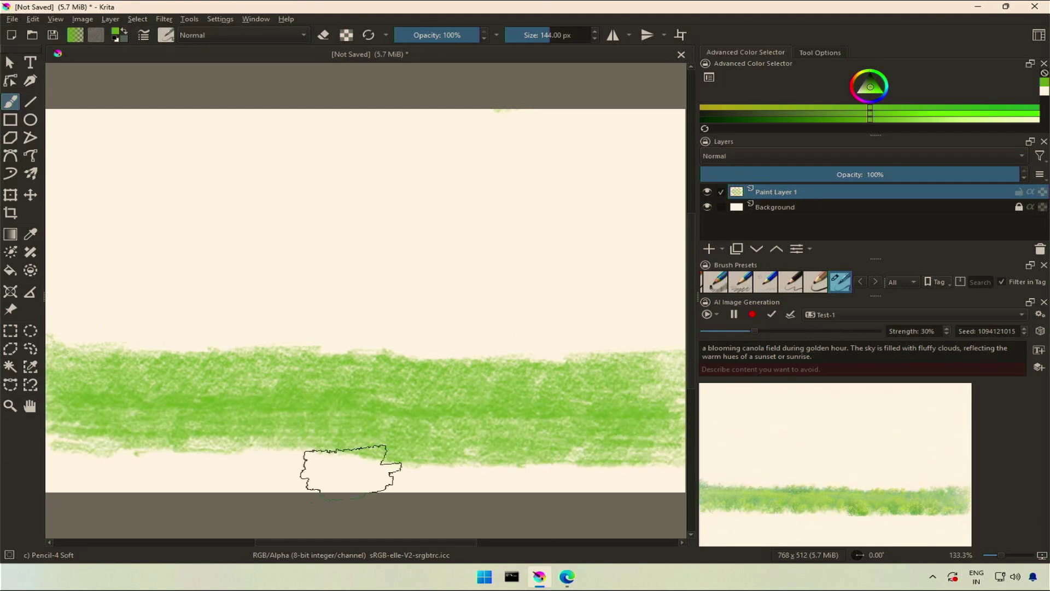
left_click_drag(73, 465, 679, 472)
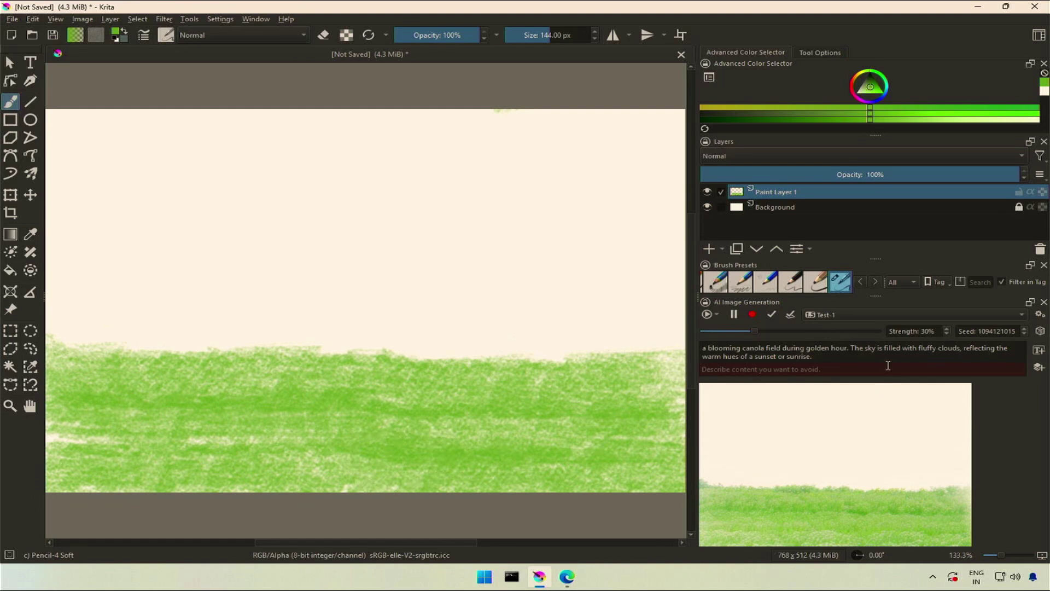
left_click_drag(758, 331, 844, 332)
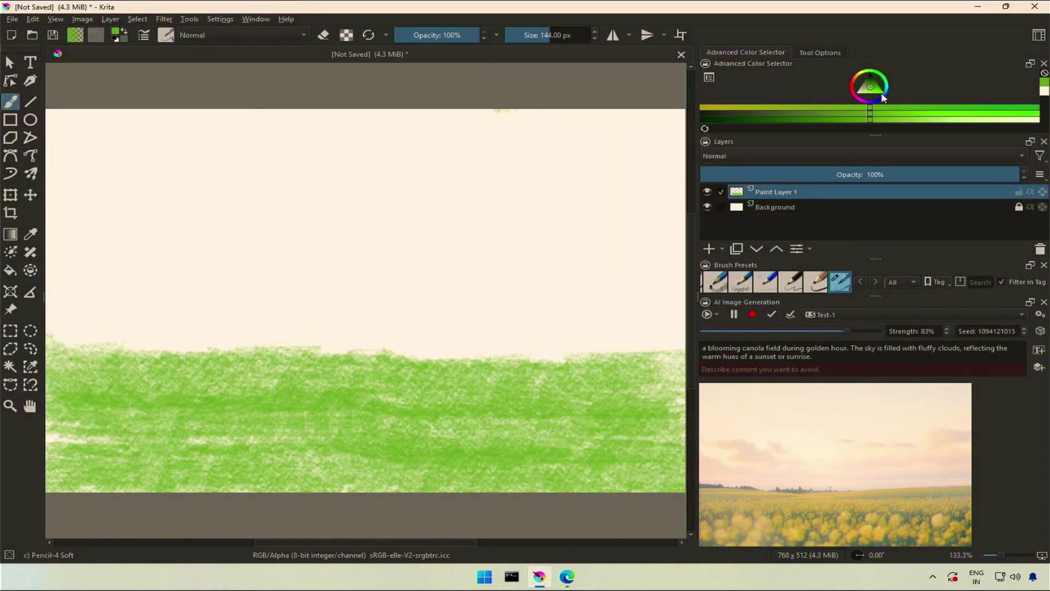
Step: Paint a broad teal sky band across the top of the canvas
left_click_drag(881, 93, 862, 89)
mouse_move(77, 145)
left_mouse_down()
mouse_move(645, 143)
mouse_move(666, 193)
mouse_move(65, 199)
left_mouse_up()
left_click_drag(663, 251, 70, 246)
mouse_move(118, 322)
left_mouse_down()
mouse_move(617, 327)
mouse_move(650, 300)
mouse_move(527, 281)
mouse_move(547, 284)
mouse_move(263, 291)
mouse_move(505, 300)
mouse_move(656, 290)
left_mouse_up()
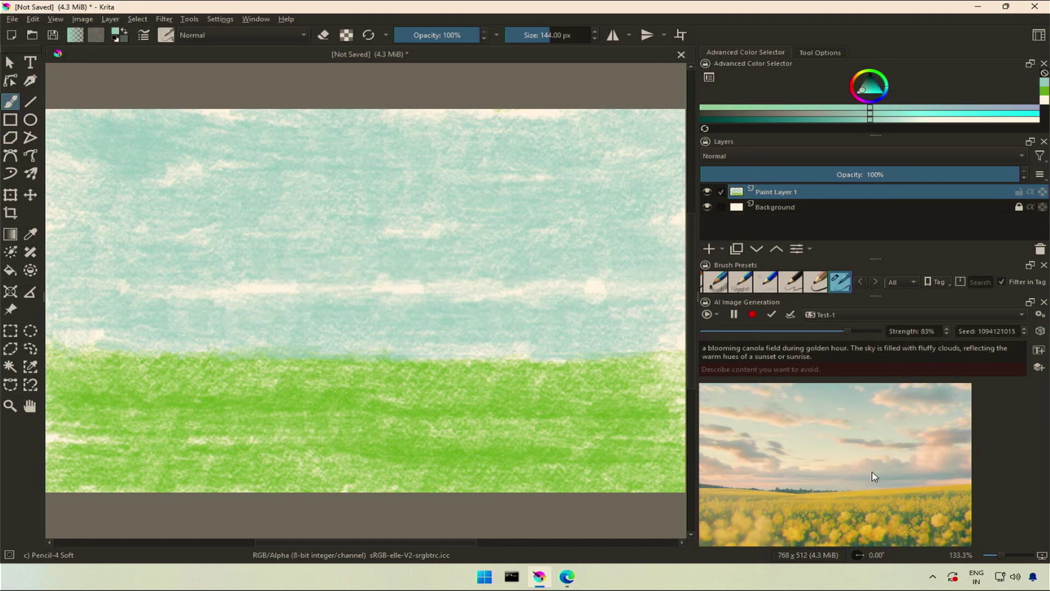
Step: Paint a yellow glow across the sky at about two-thirds opacity with a ~112 px brush
left_click_drag(863, 79, 859, 74)
left_click(865, 95)
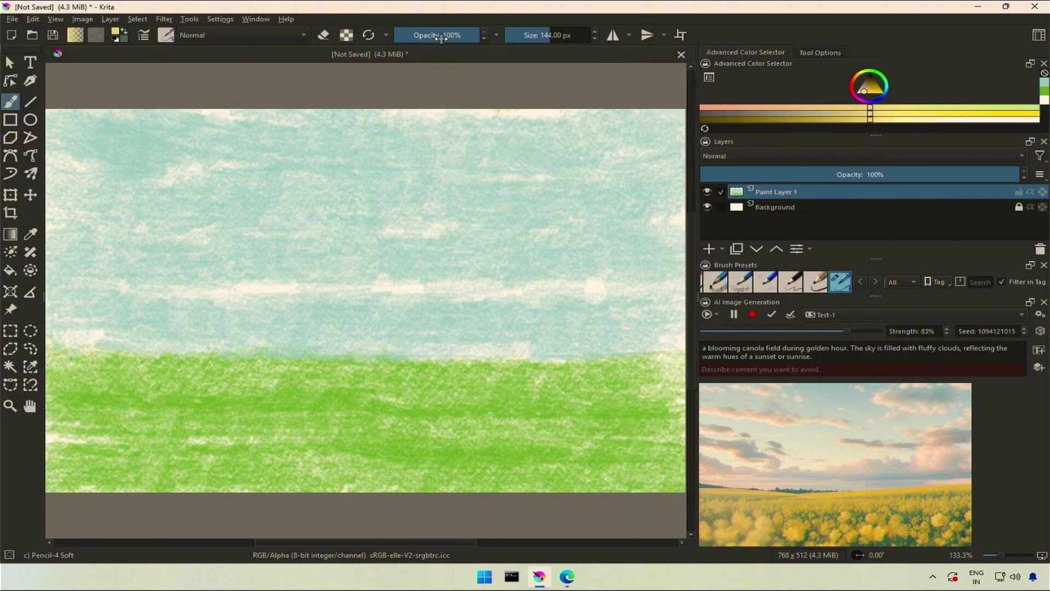
left_click_drag(443, 35, 449, 35)
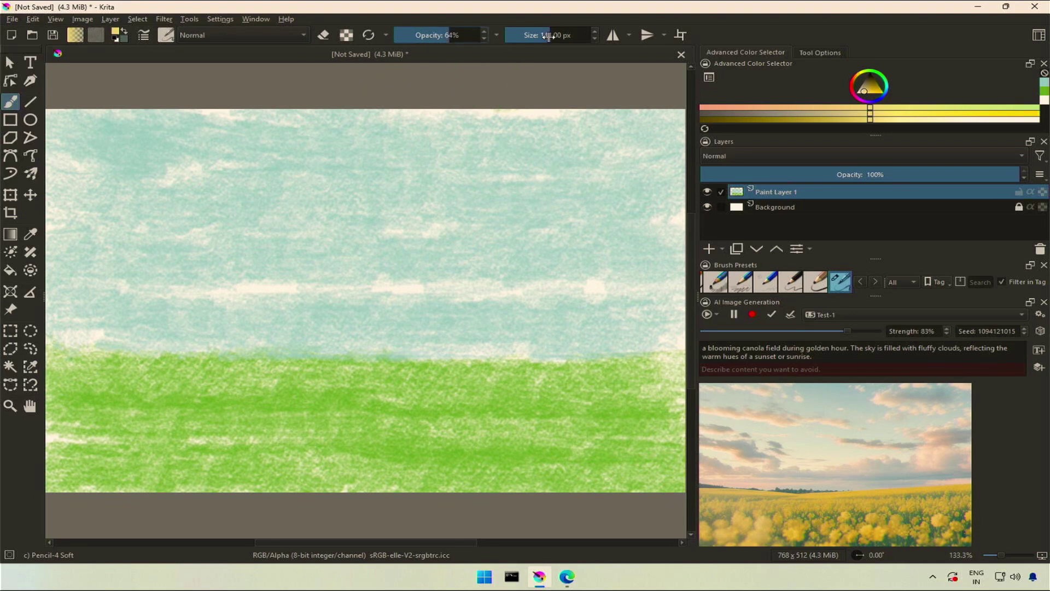
key("bracketright")
key("bracketright")
key("bracketright")
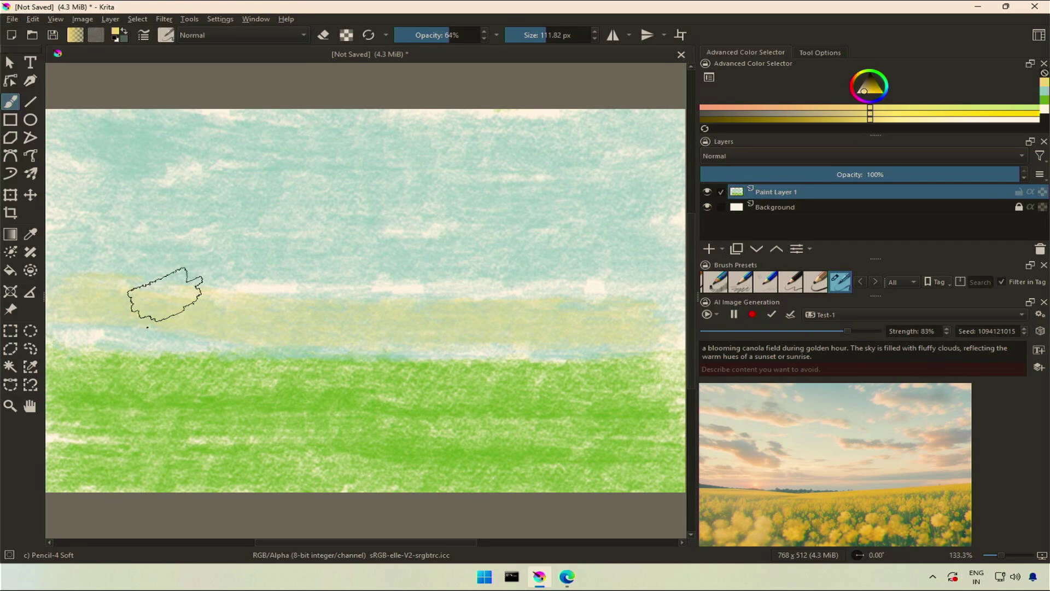
mouse_move(164, 295)
left_mouse_down()
mouse_move(679, 278)
mouse_move(417, 233)
mouse_move(203, 231)
mouse_move(279, 283)
mouse_move(628, 329)
mouse_move(636, 212)
mouse_move(493, 135)
mouse_move(250, 205)
mouse_move(503, 193)
mouse_move(511, 157)
mouse_move(546, 202)
left_mouse_up()
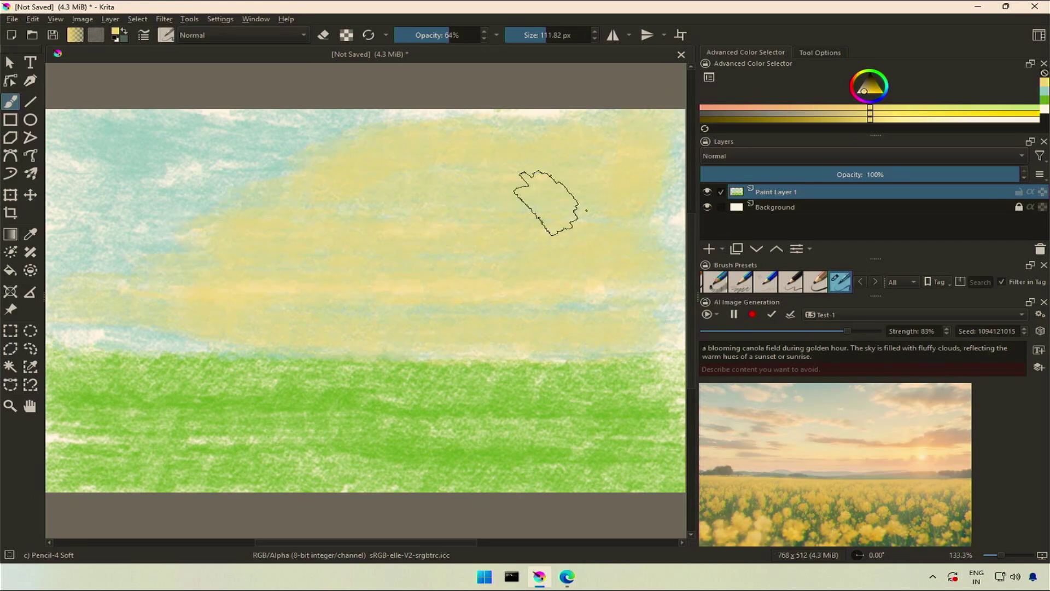
Step: Paint a saturated orange band along the horizon above the green field
left_click(782, 106)
mouse_move(60, 326)
left_mouse_down()
mouse_move(620, 329)
mouse_move(93, 301)
mouse_move(626, 301)
left_mouse_up()
left_click(382, 318, "ctrl")
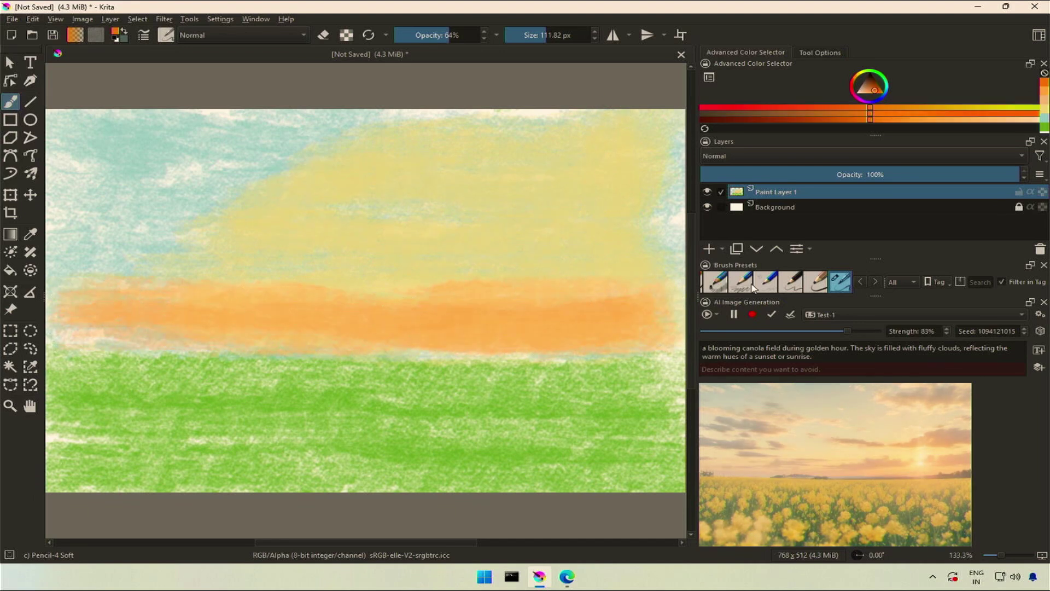
Step: Apply the live golden-hour canola field preview to the canvas, replacing the painted sketch
left_click(823, 357)
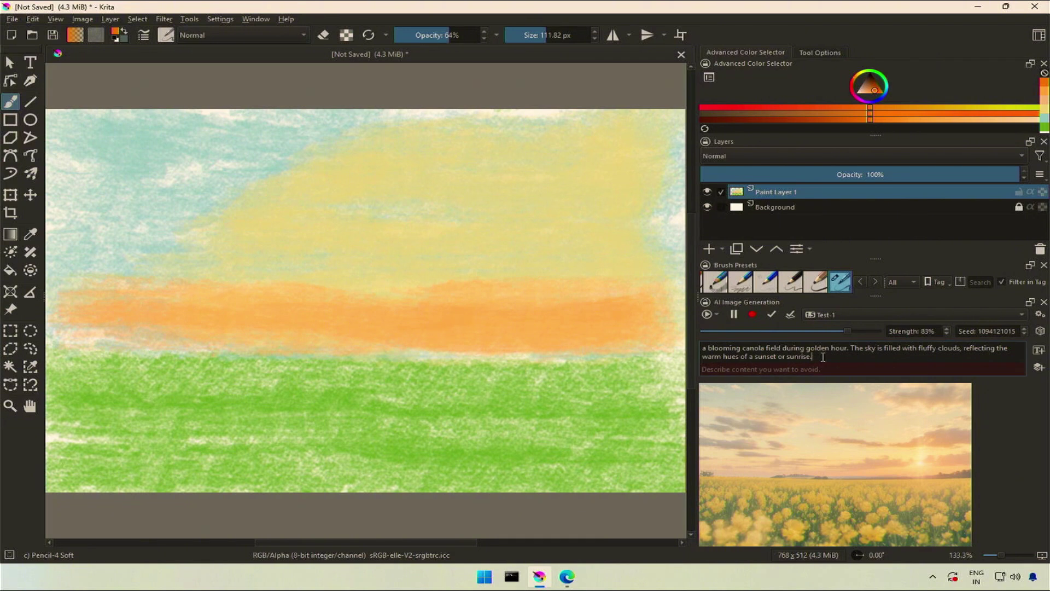
left_click(773, 313)
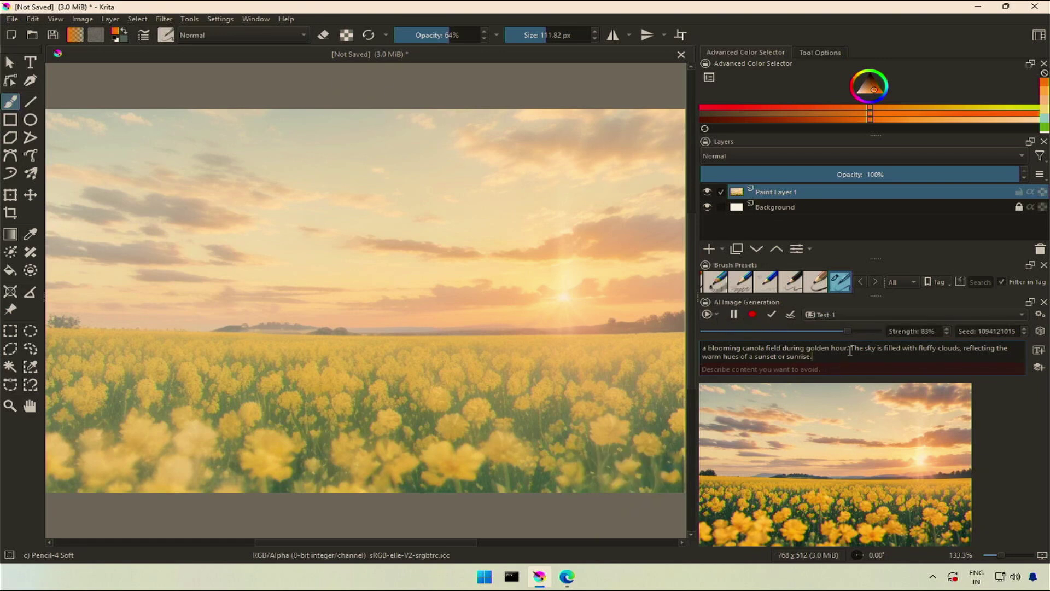
Step: Prepend 'A small, rustic cabin with a dark roof in the midst of' to the prompt
left_click(704, 349)
type("A small, rustic cabin with a dark roof in the midst of")
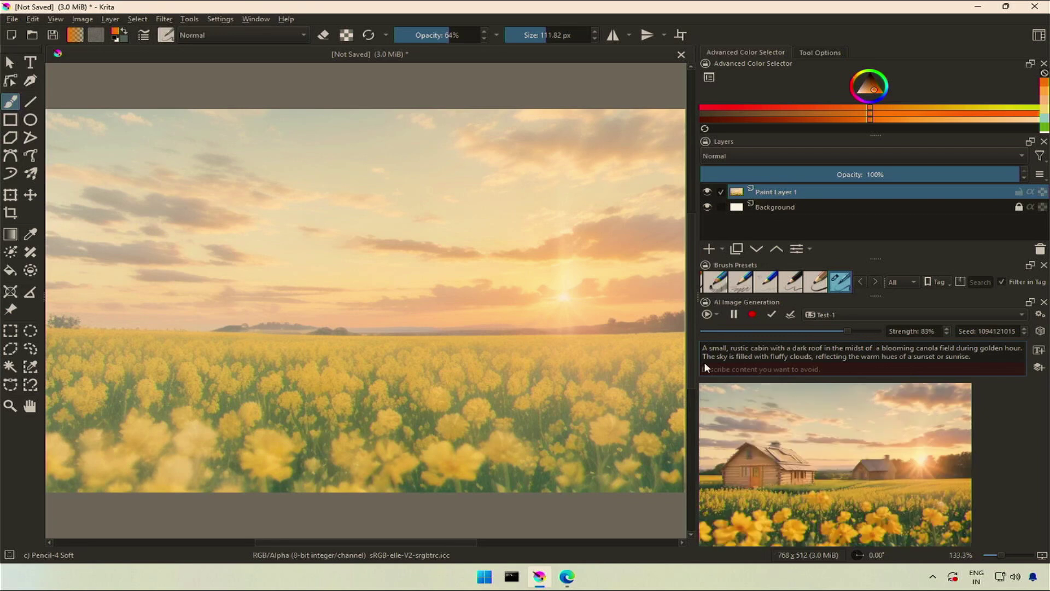
key("BackSpace")
left_click(719, 348)
Step: Paint a near-black dome shape on the left of the canvas where the cabin stands
left_click(860, 79)
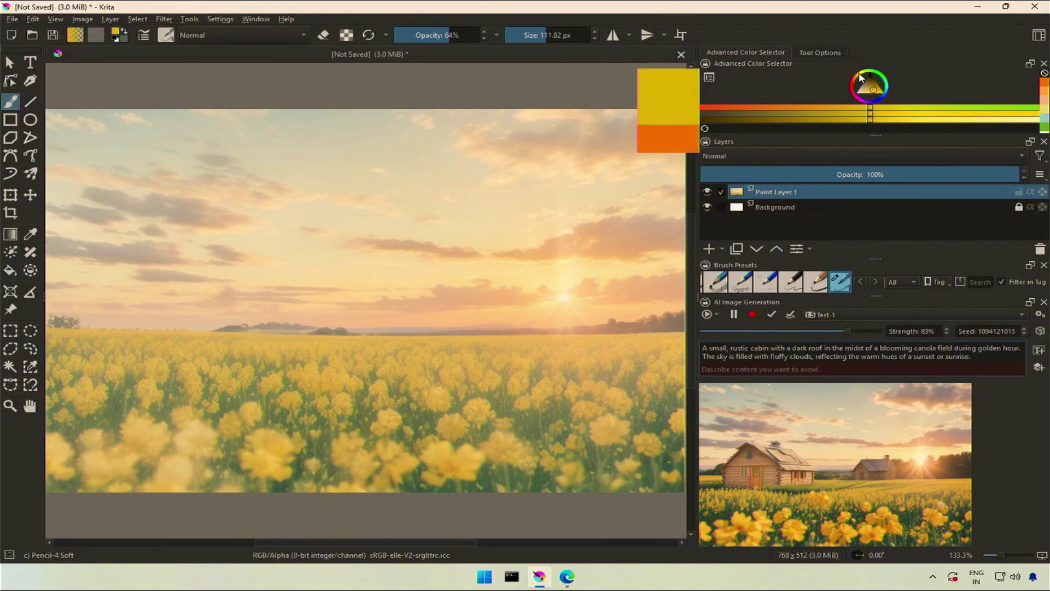
left_click_drag(857, 77, 867, 84)
mouse_move(254, 336)
left_mouse_down()
mouse_move(129, 328)
mouse_move(223, 352)
left_mouse_up()
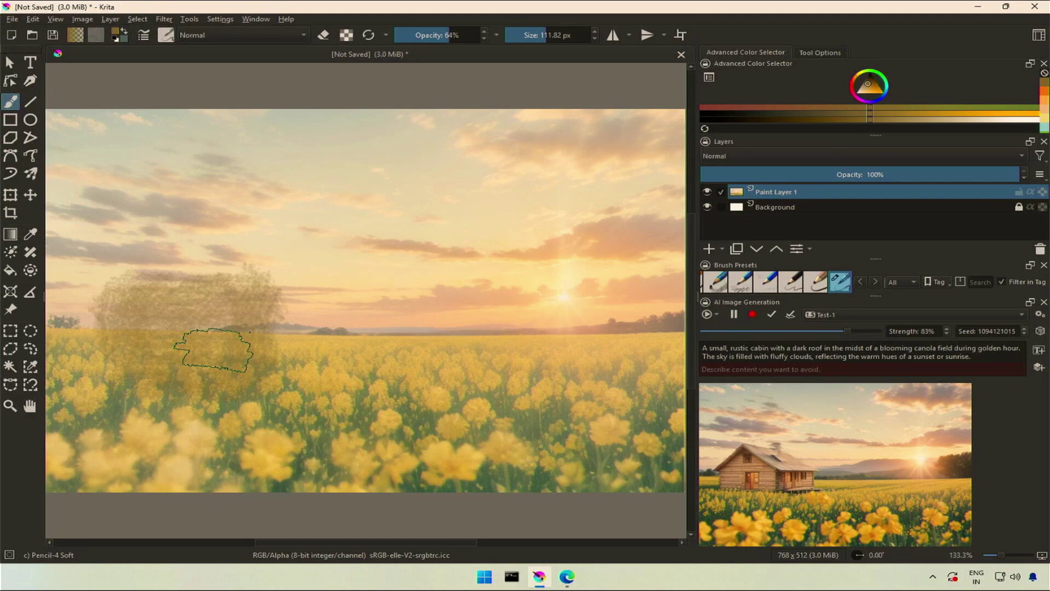
key("k")
mouse_move(199, 241)
left_mouse_down()
mouse_move(85, 298)
mouse_move(208, 260)
mouse_move(88, 296)
mouse_move(284, 287)
mouse_move(129, 292)
mouse_move(98, 333)
mouse_move(192, 383)
mouse_move(128, 361)
mouse_move(145, 341)
mouse_move(257, 342)
left_mouse_up()
key("k")
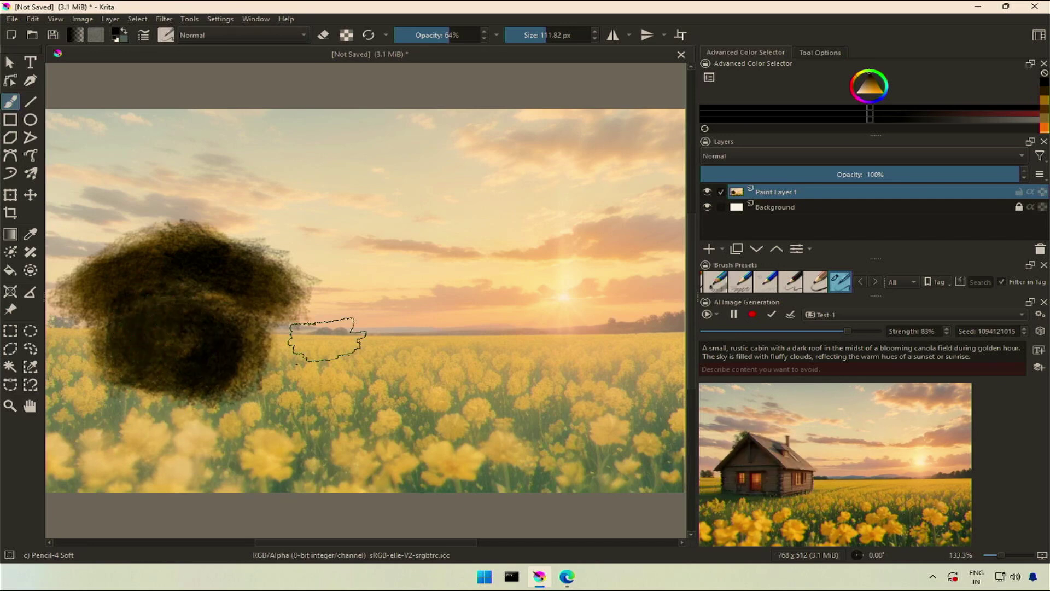
mouse_move(327, 339)
left_mouse_down()
mouse_move(317, 328)
mouse_move(361, 285)
left_mouse_up()
left_click(935, 369)
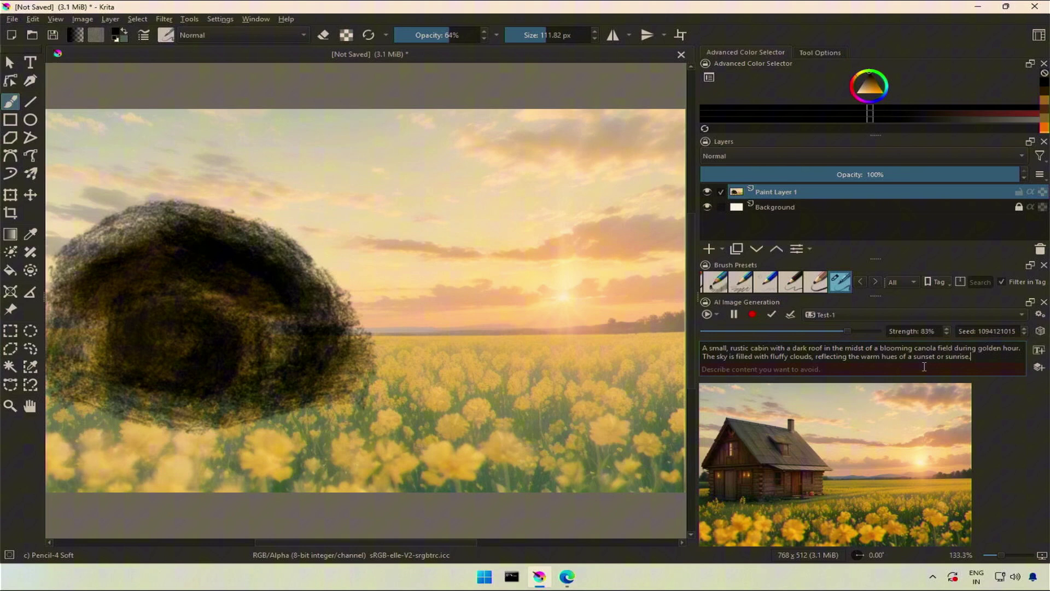
Step: Replace the sunset reflection phrase with 'and a alien space ship flying in the sky'
left_click(815, 357)
key("shift+End")
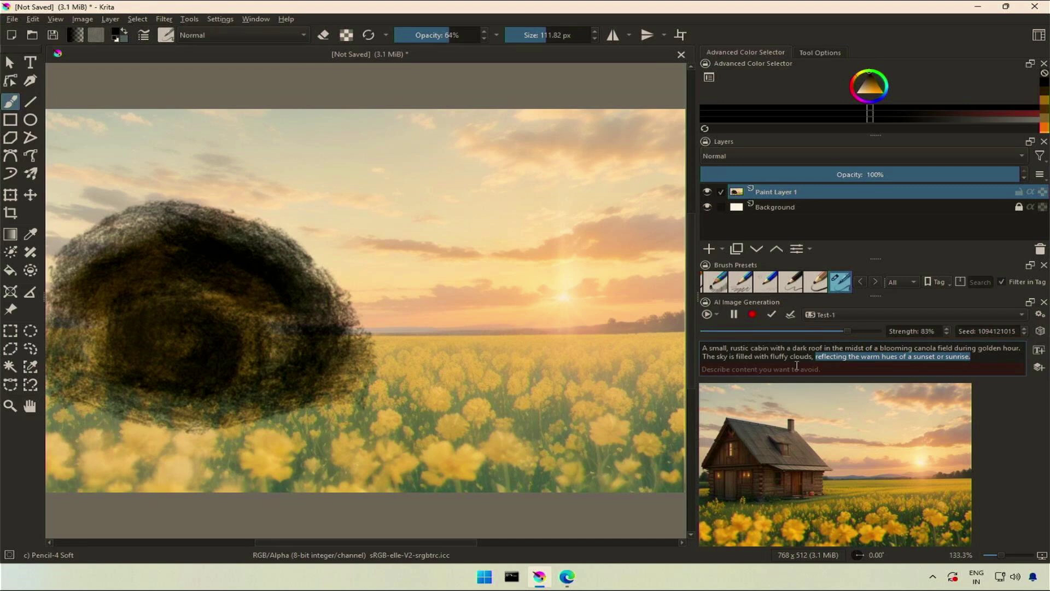
key("BackSpace")
key("BackSpace")
key("BackSpace")
type("and a al")
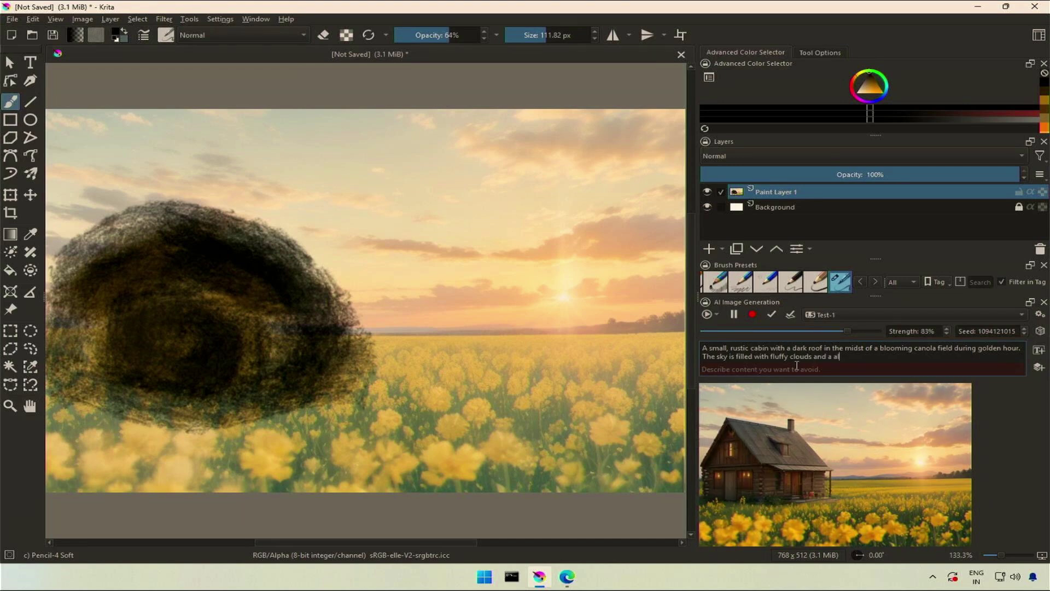
type("ien space ship flying in ")
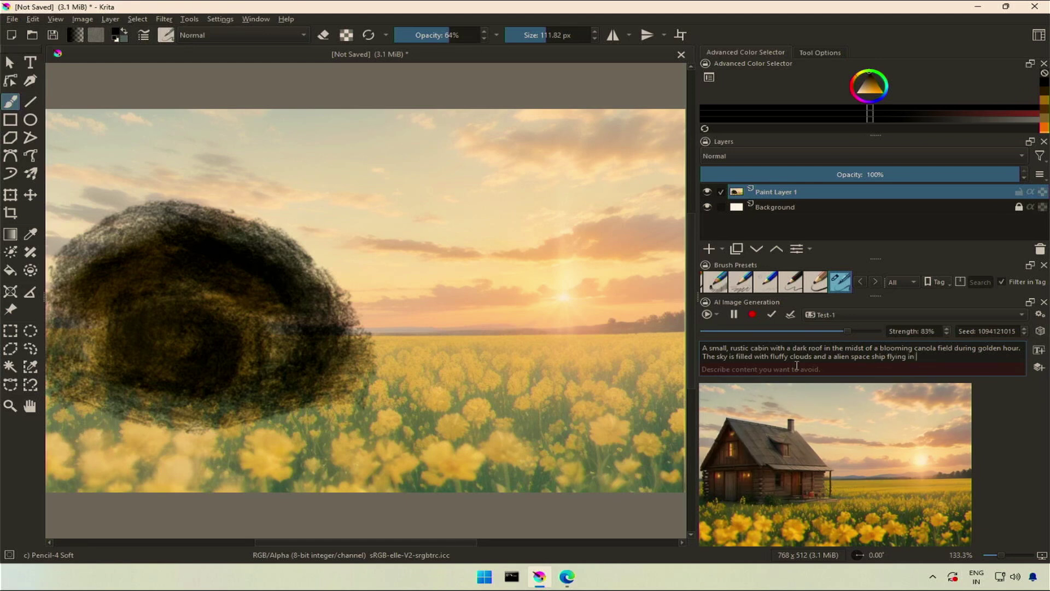
type("the sky")
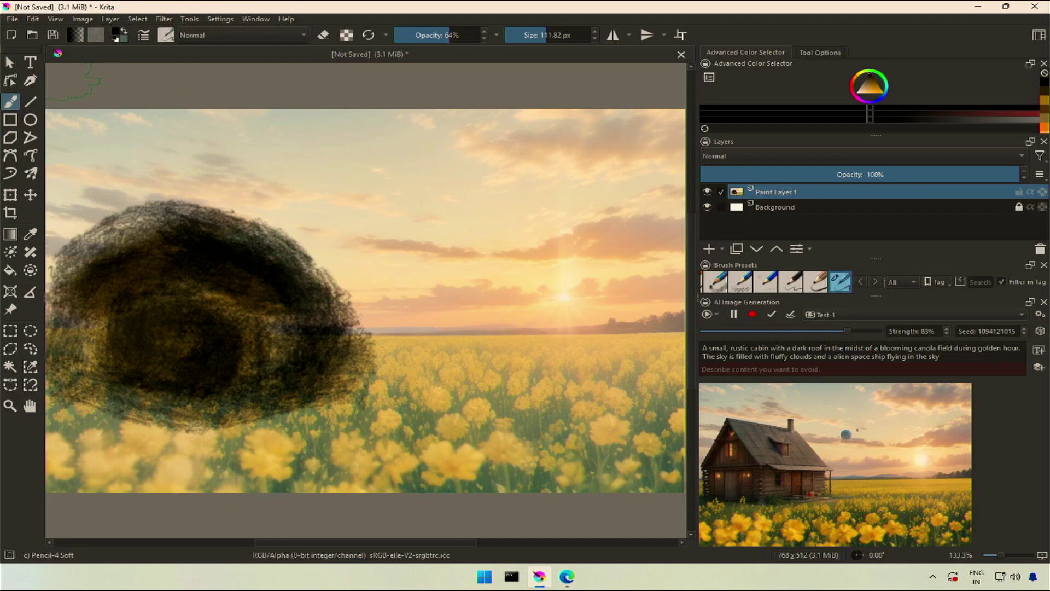
Step: Paint a greyish-teal patch in the sky where the spaceship should appear
left_click(868, 97)
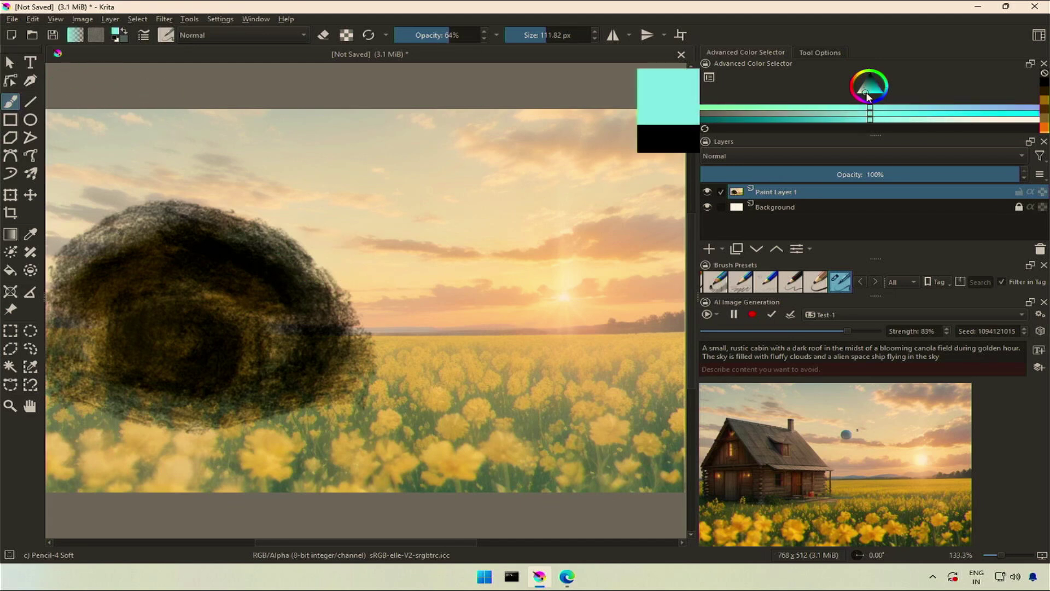
left_click_drag(867, 97, 865, 91)
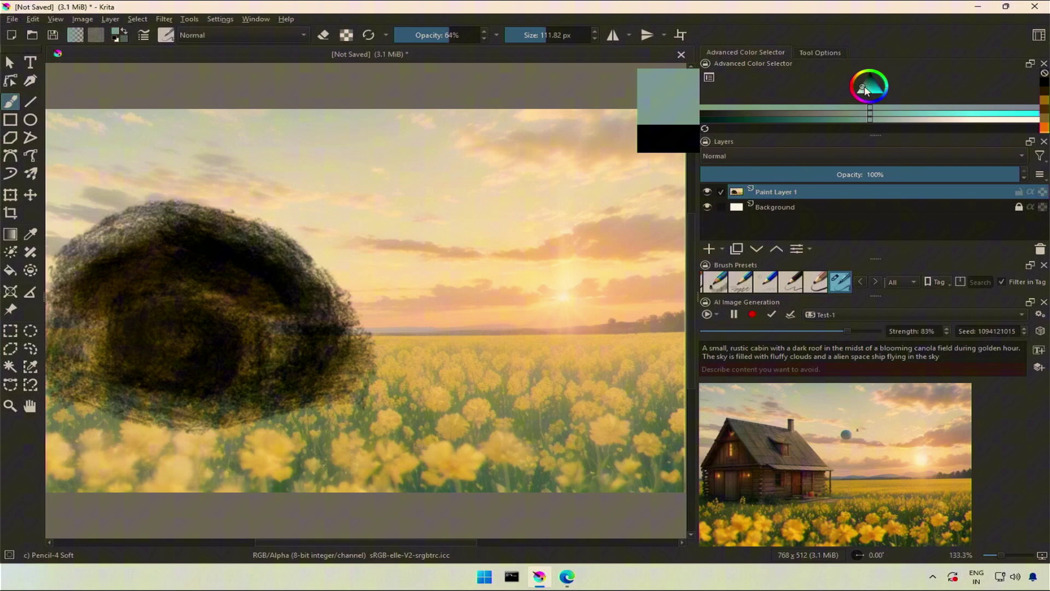
left_click(864, 87)
mouse_move(363, 164)
left_mouse_down()
mouse_move(466, 163)
mouse_move(453, 147)
mouse_move(357, 154)
mouse_move(472, 159)
mouse_move(408, 176)
mouse_move(404, 150)
mouse_move(433, 181)
left_mouse_up()
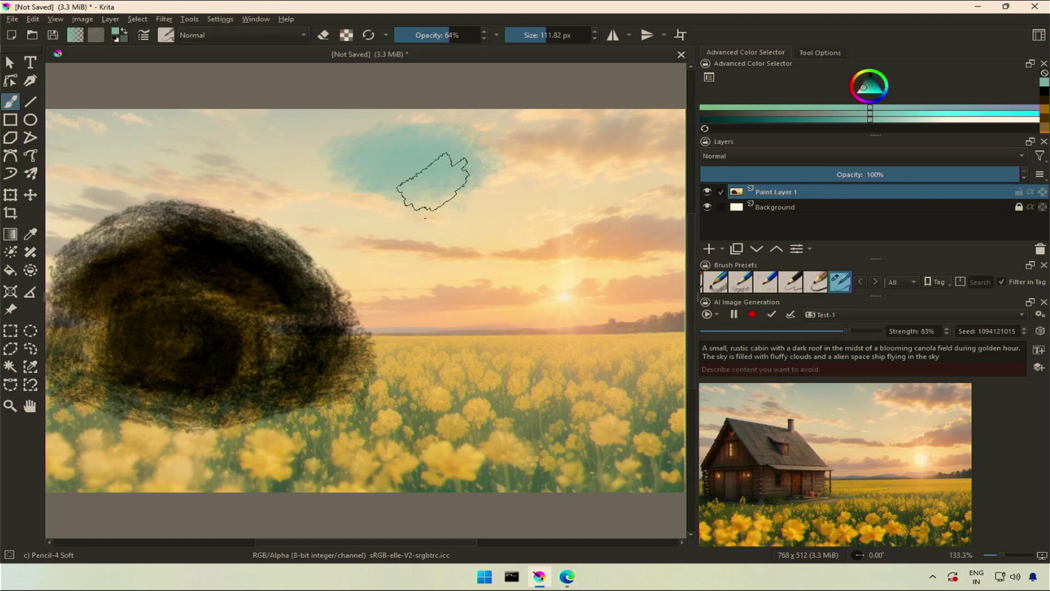
Step: Freehand-select around the teal patch, reroll the seed three times, and apply the spaceship
left_click(31, 349)
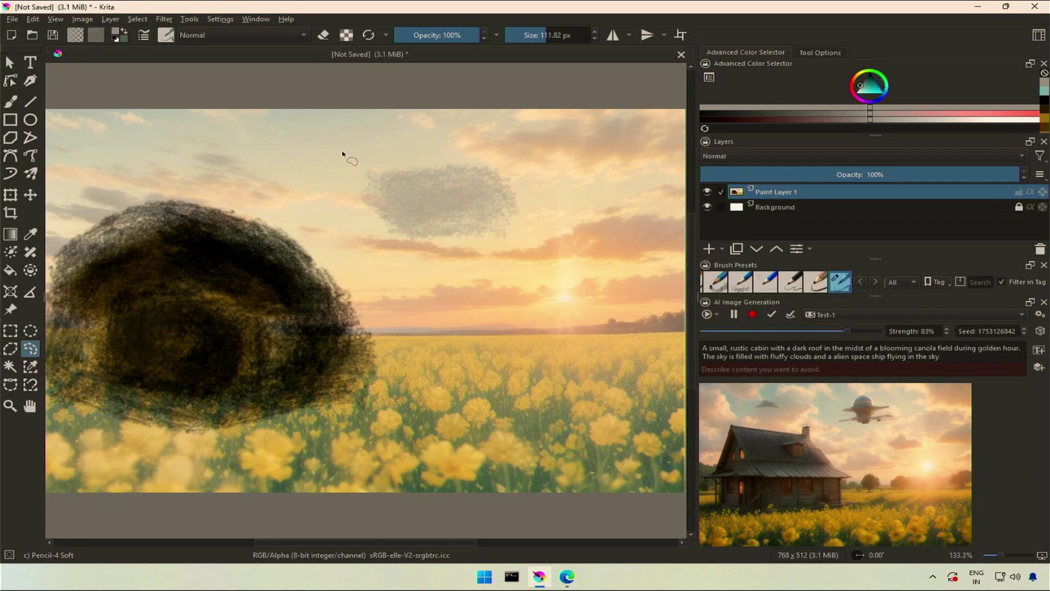
mouse_move(438, 153)
left_mouse_down()
mouse_move(534, 160)
mouse_move(545, 206)
mouse_move(526, 264)
mouse_move(451, 278)
mouse_move(372, 265)
mouse_move(332, 227)
left_mouse_up()
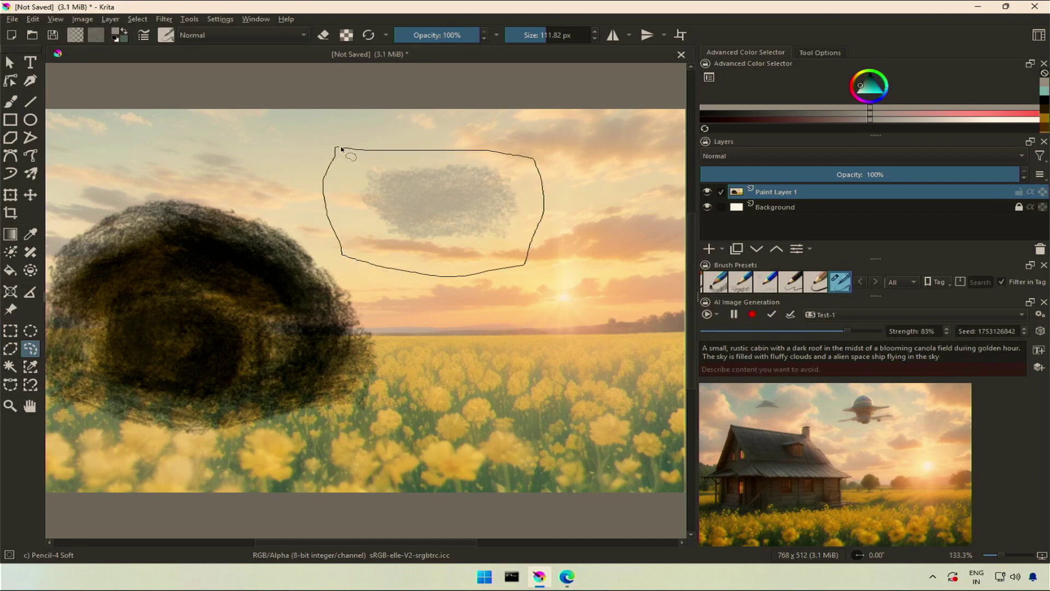
double_click(869, 357)
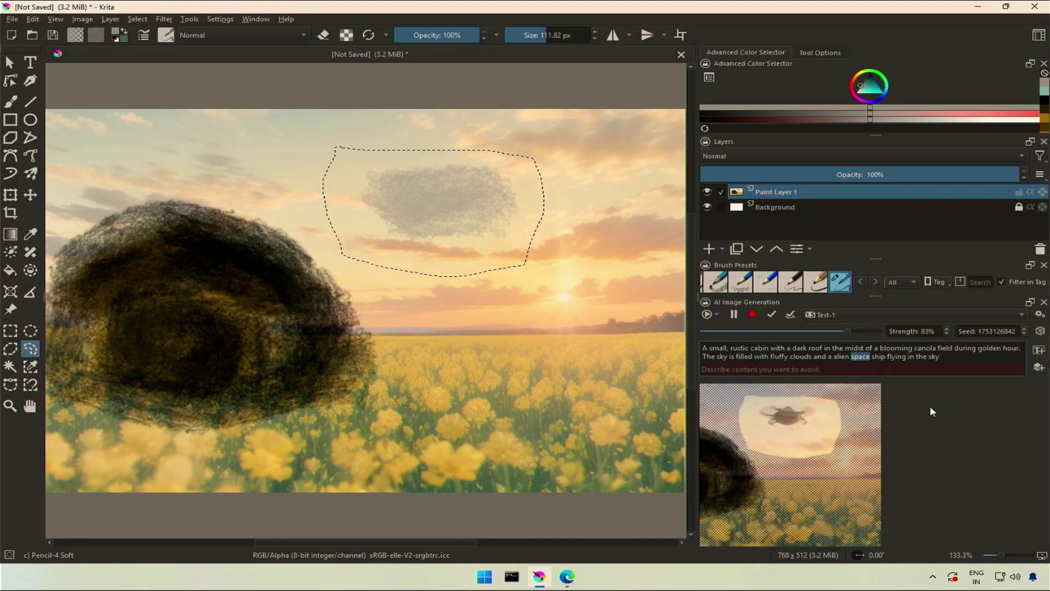
left_click(1042, 332)
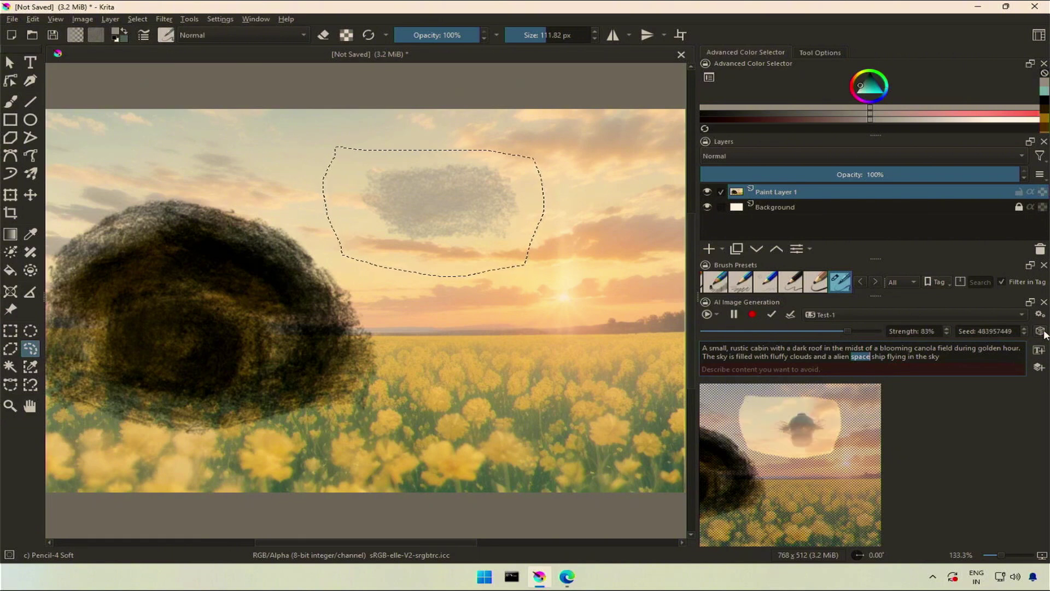
left_click(1042, 332)
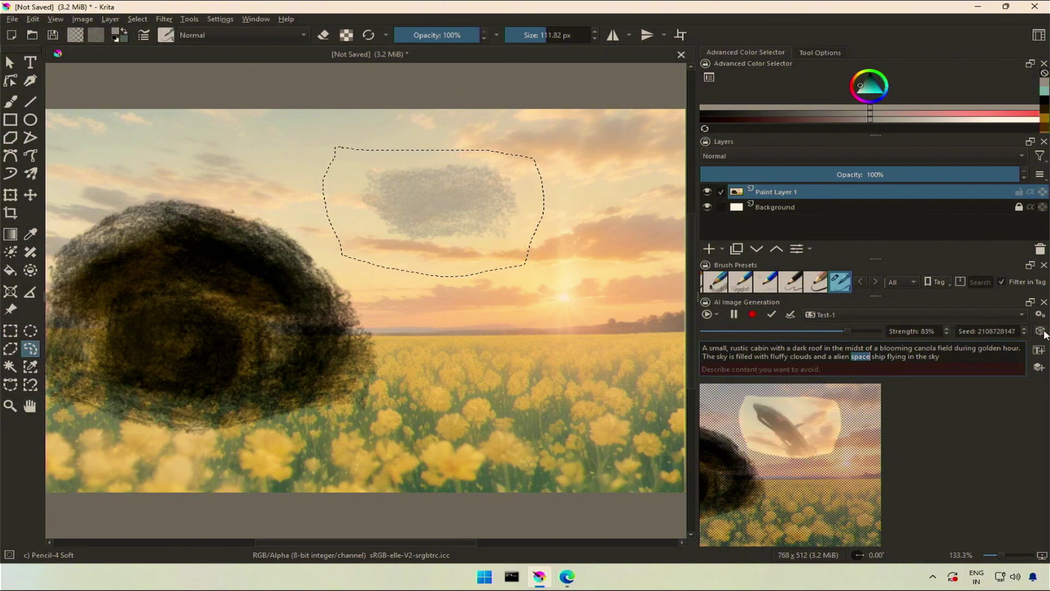
left_click(1042, 332)
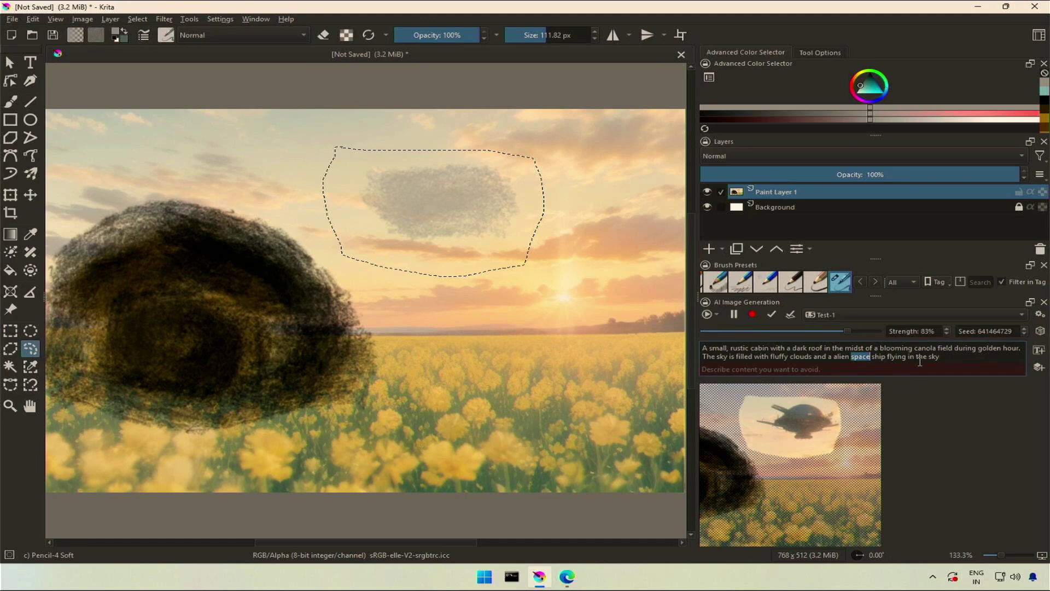
left_click(775, 315)
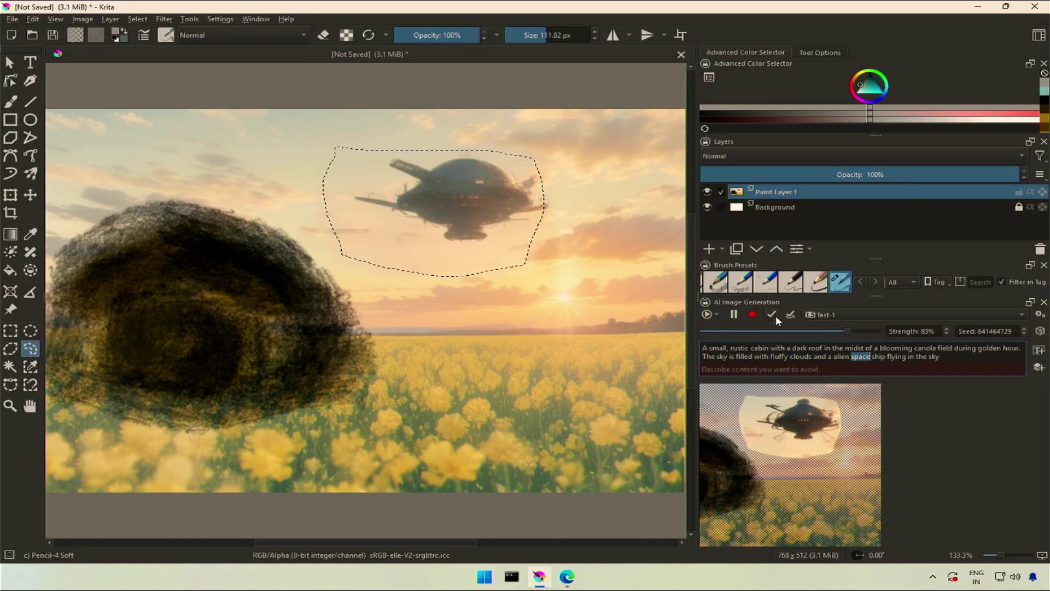
Step: Deselect, reroll the seed twice, and apply the cabin-and-spaceship preview to Paint Layer 1
left_click(136, 19)
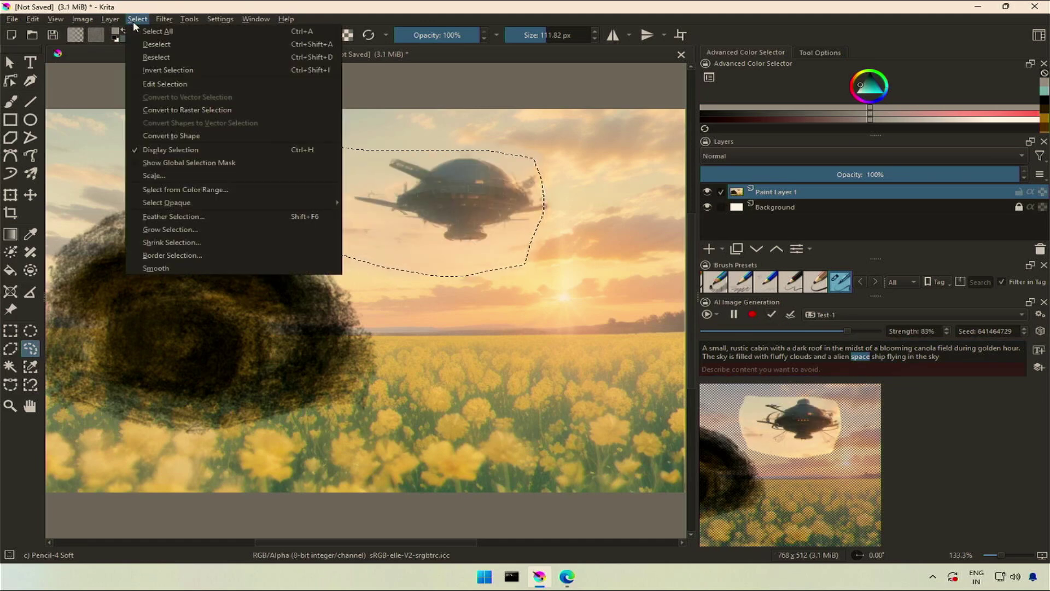
left_click(157, 45)
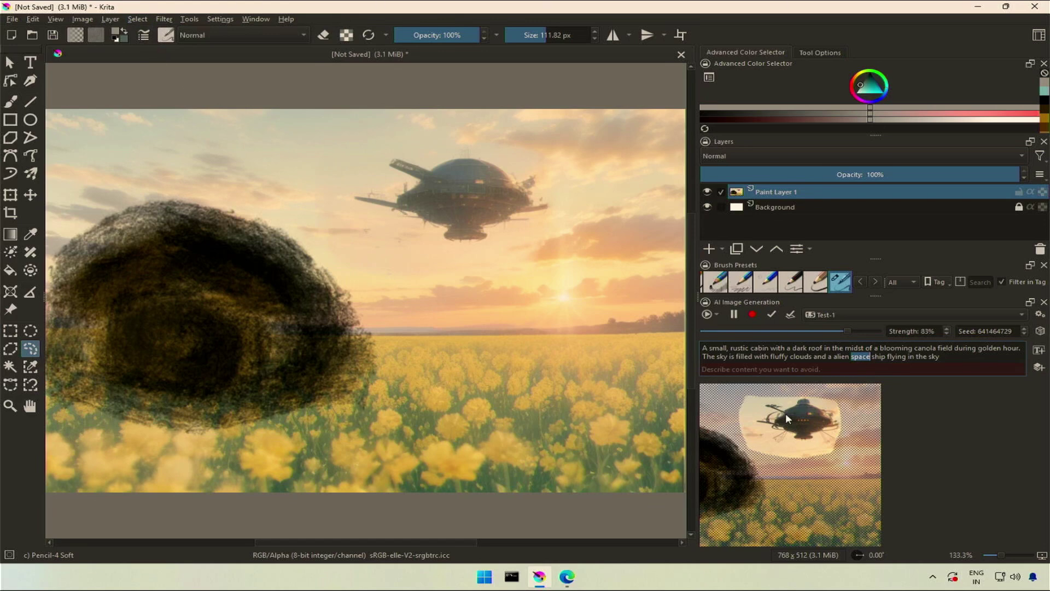
left_click(1041, 331)
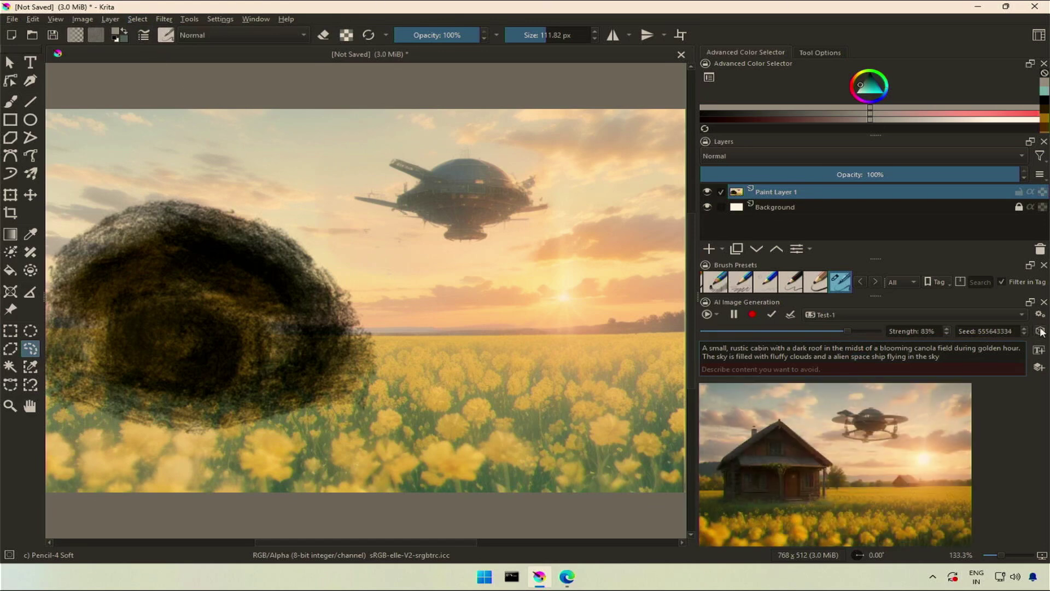
left_click(1041, 330)
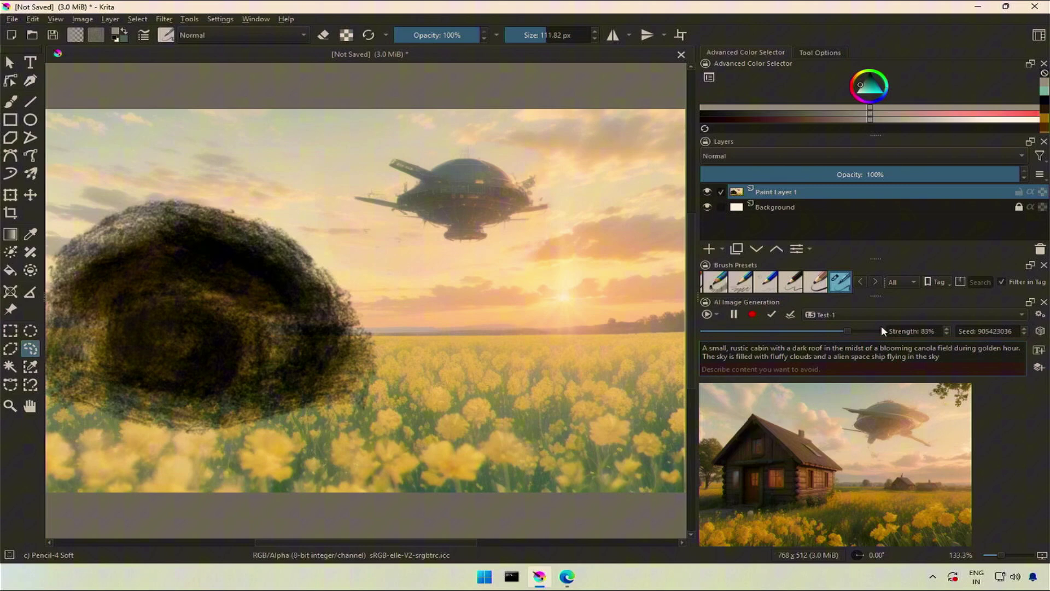
left_click(772, 315)
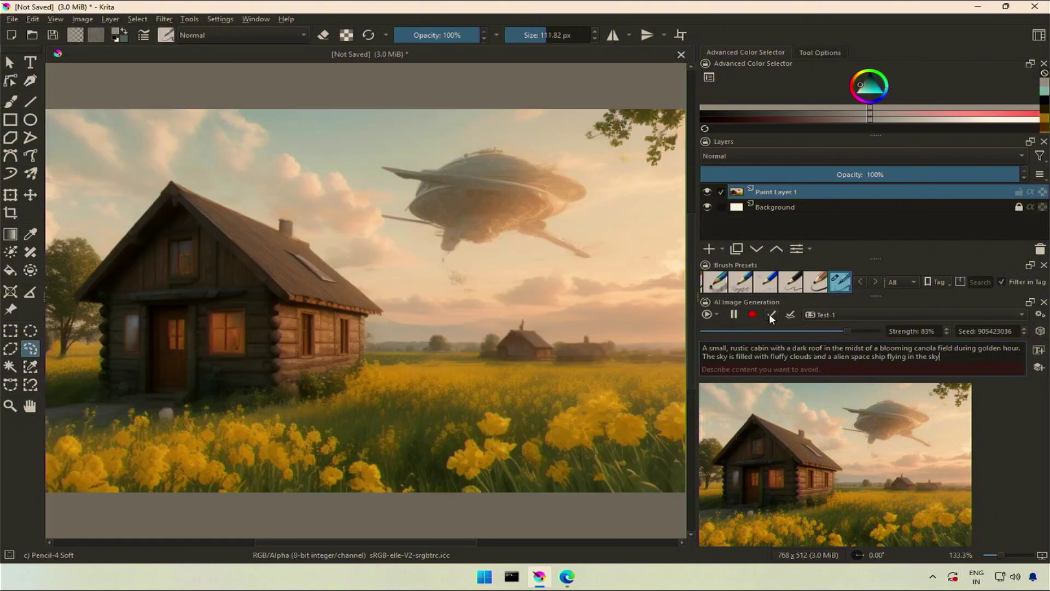
Step: Switch to Generate mode, set strength to 55%, and refine the cabin image
left_click(716, 315)
left_click(724, 329)
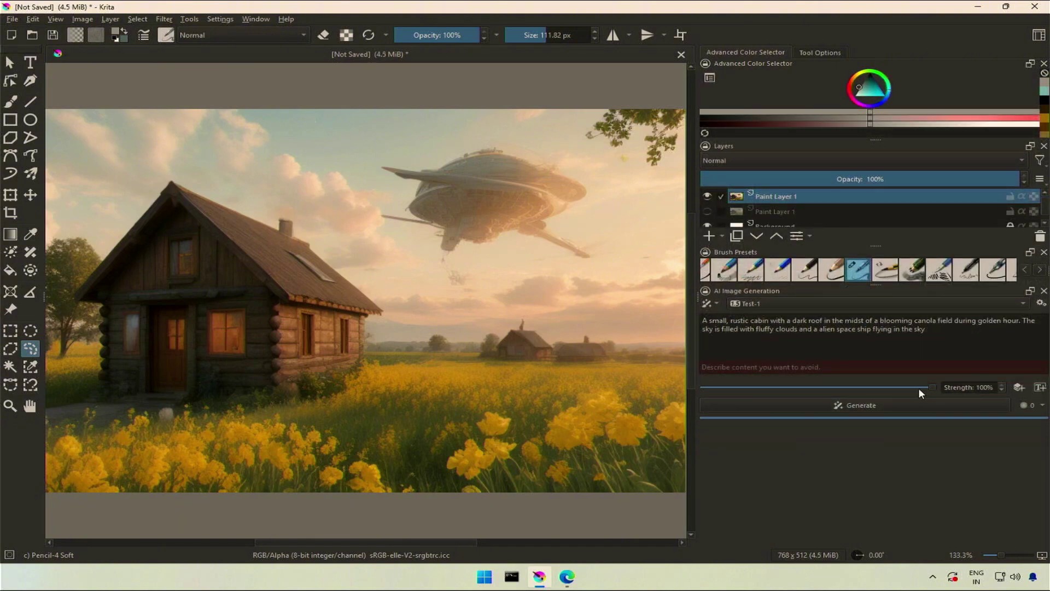
left_click_drag(919, 392, 805, 390)
left_click(848, 402)
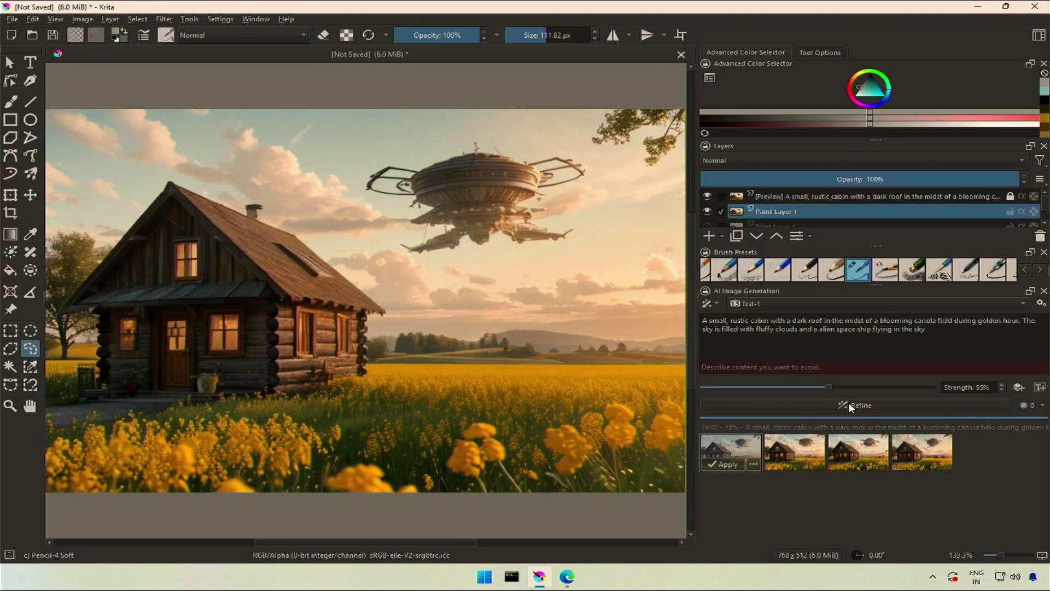
Step: Preview the second, third and fourth variations and apply the ringed-saucer one as a Generated layer
left_click(800, 449)
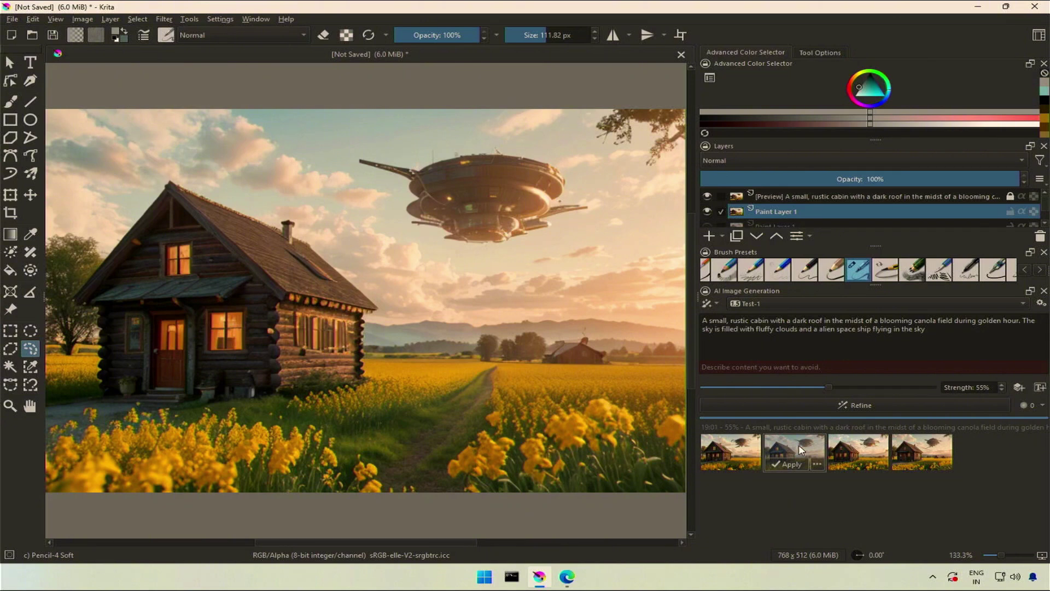
left_click(863, 449)
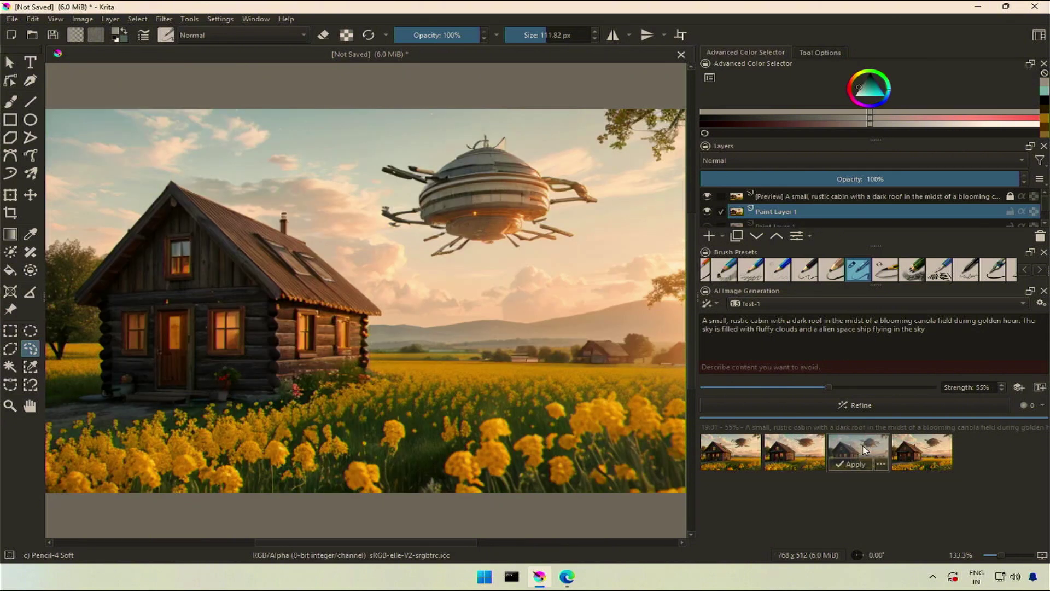
left_click(918, 449)
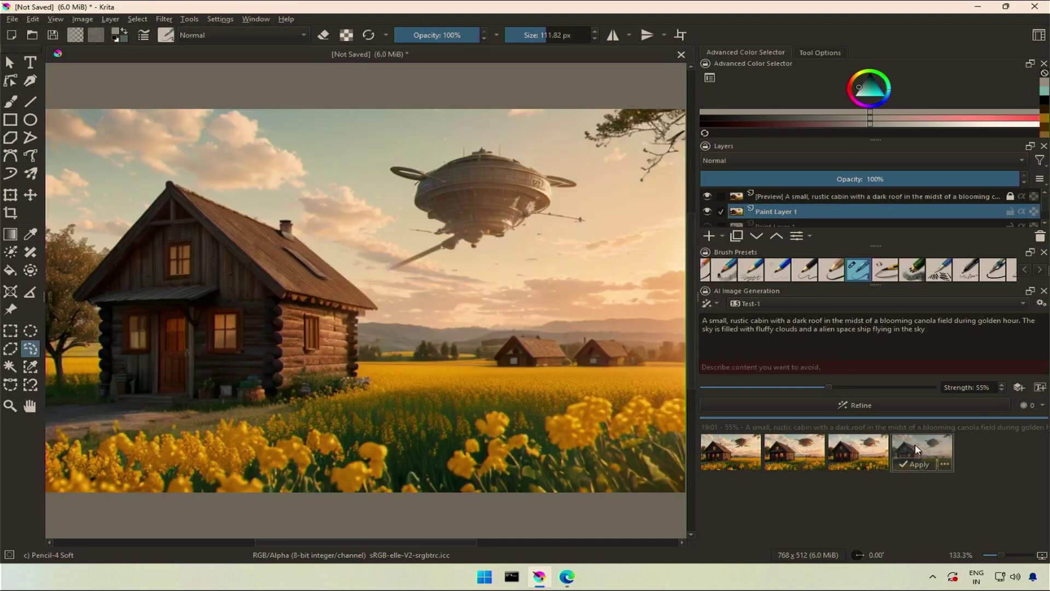
left_click(916, 464)
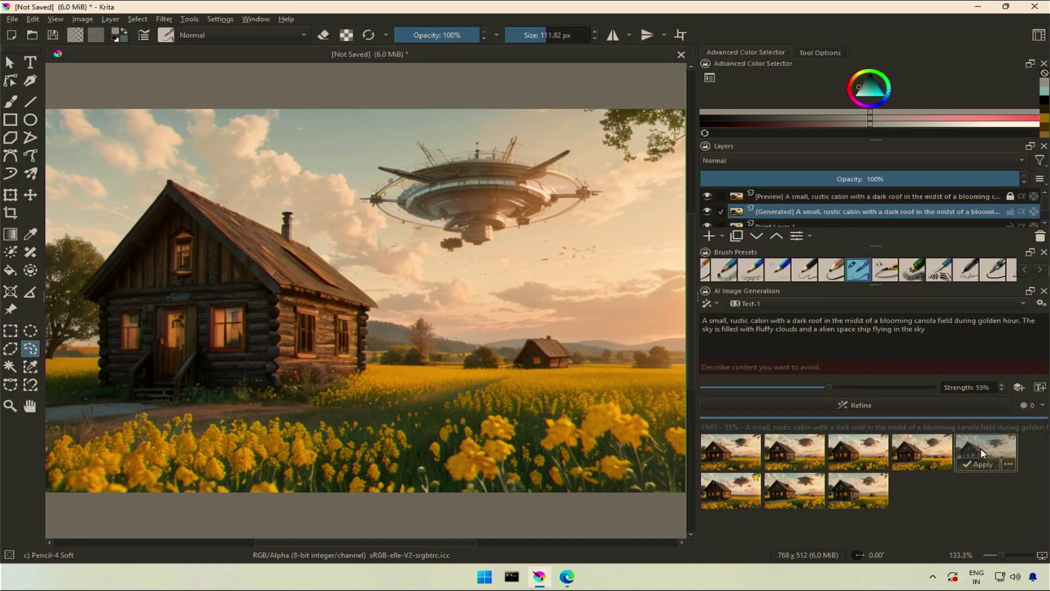
mouse_move(924, 449)
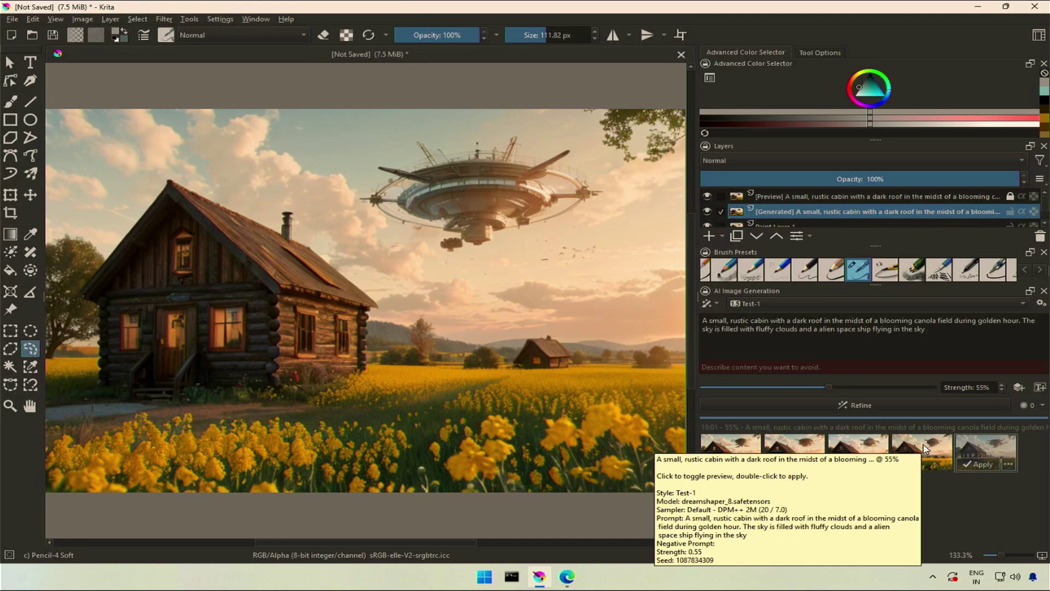
Step: Discard the preview layer and toggle Generated and Paint Layer 1 visibility to compare
left_click(924, 448)
left_click_drag(870, 246, 869, 290)
left_click(707, 196)
left_click(708, 226)
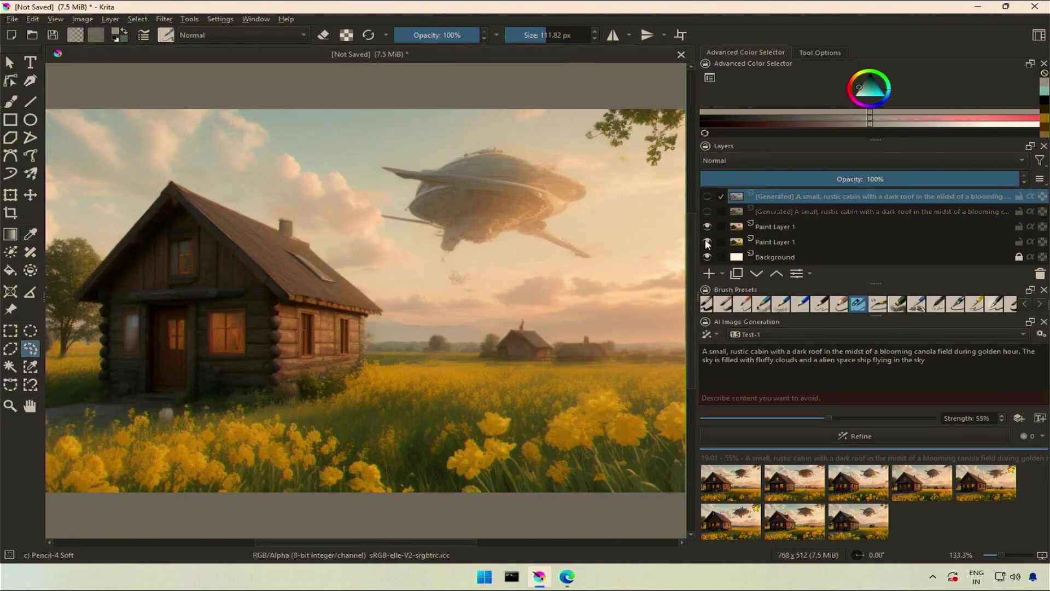
left_click(708, 241)
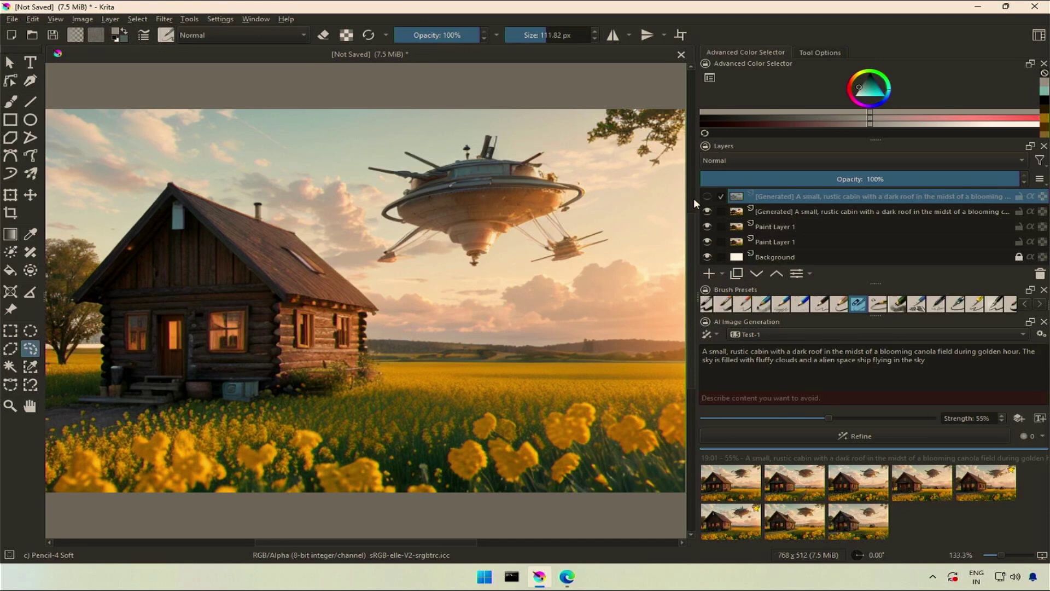
left_click(707, 195)
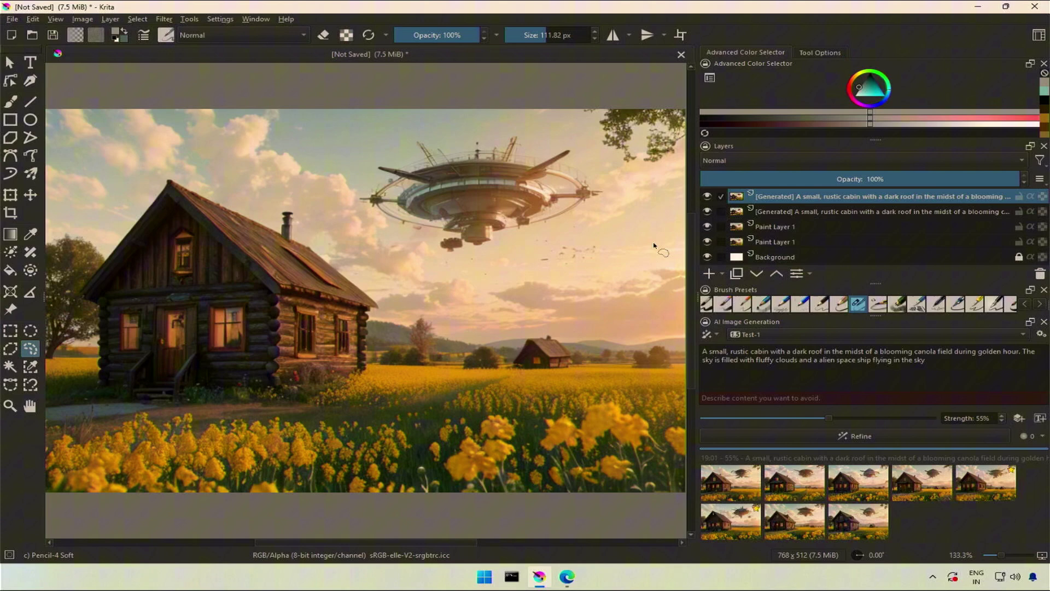
Step: Move the top Generated layer down one place and make it the active layer
left_click(707, 196)
left_click_drag(786, 201, 786, 213)
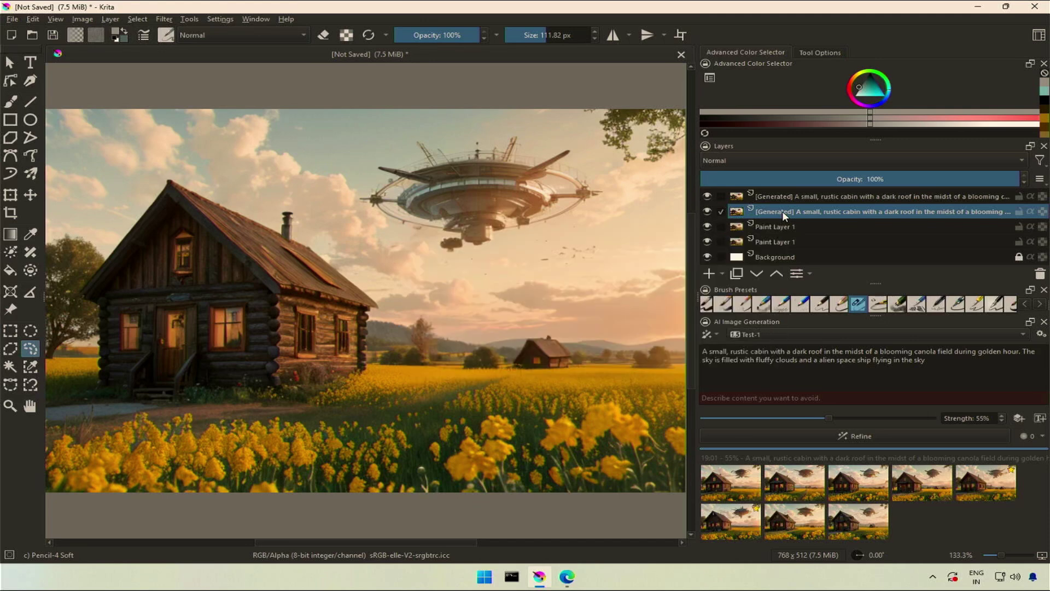
left_click(782, 195)
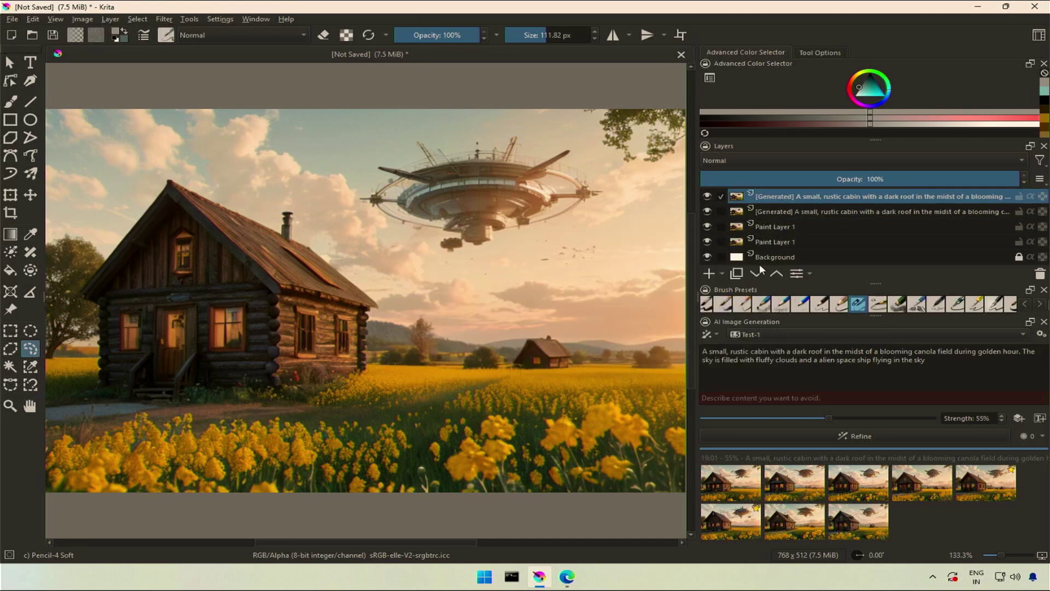
Step: Give the top Generated layer a new white Transparency Mask 1 from its context menu
right_click(780, 198)
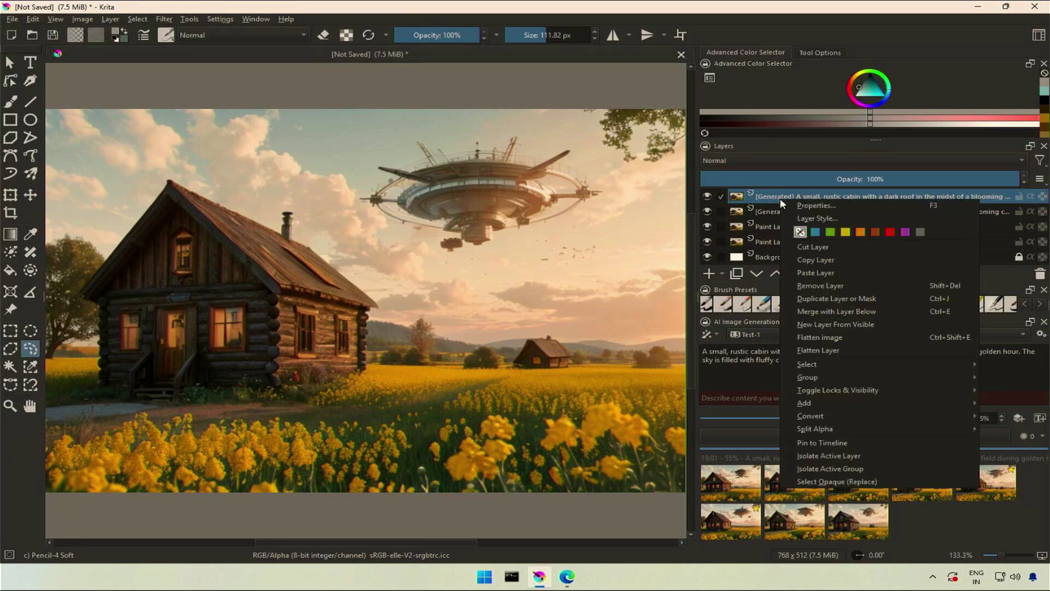
mouse_move(799, 404)
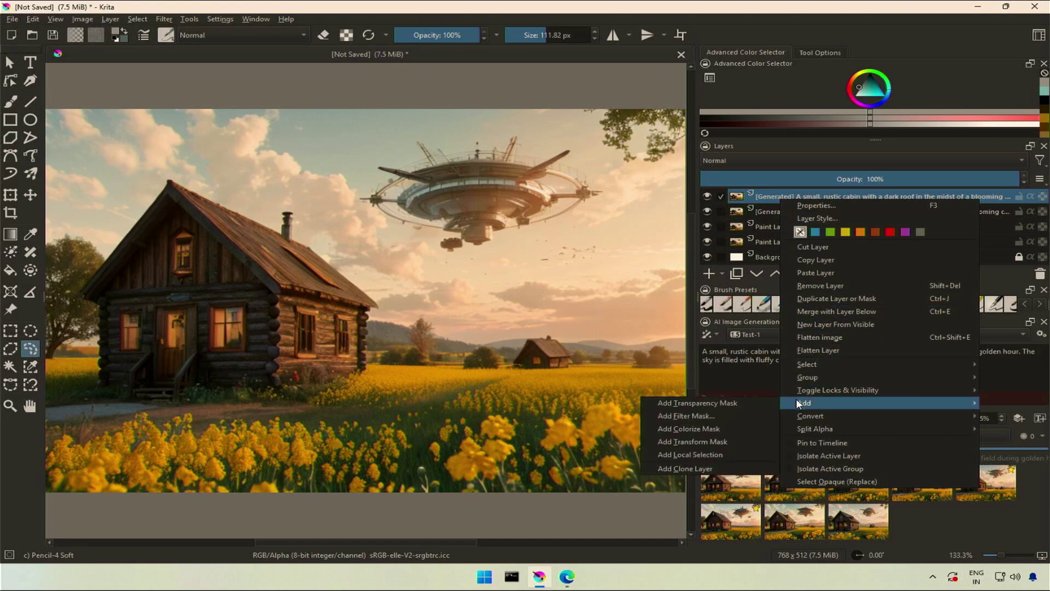
left_click(752, 405)
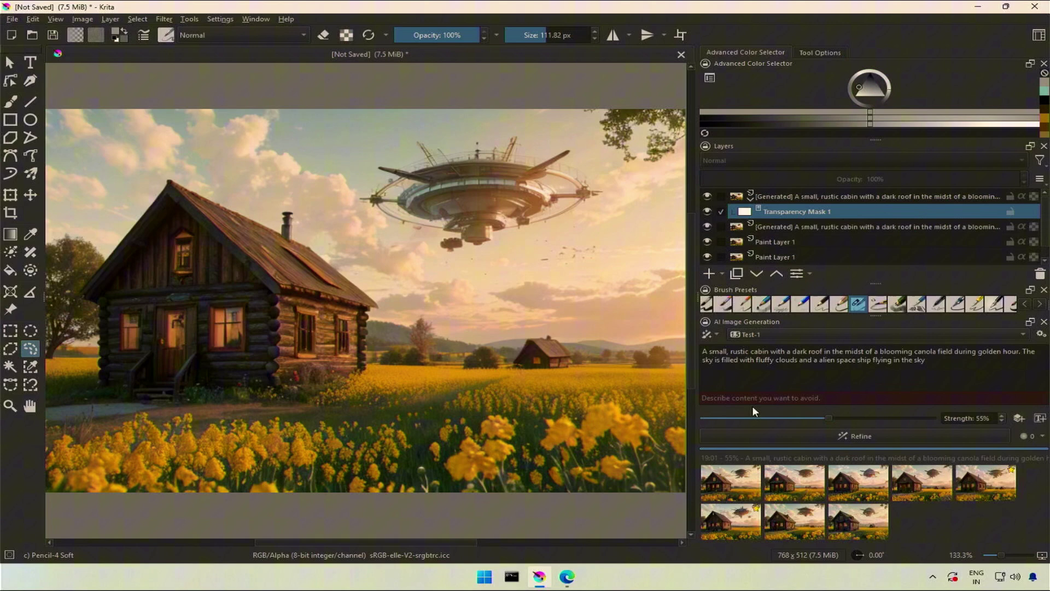
mouse_move(773, 218)
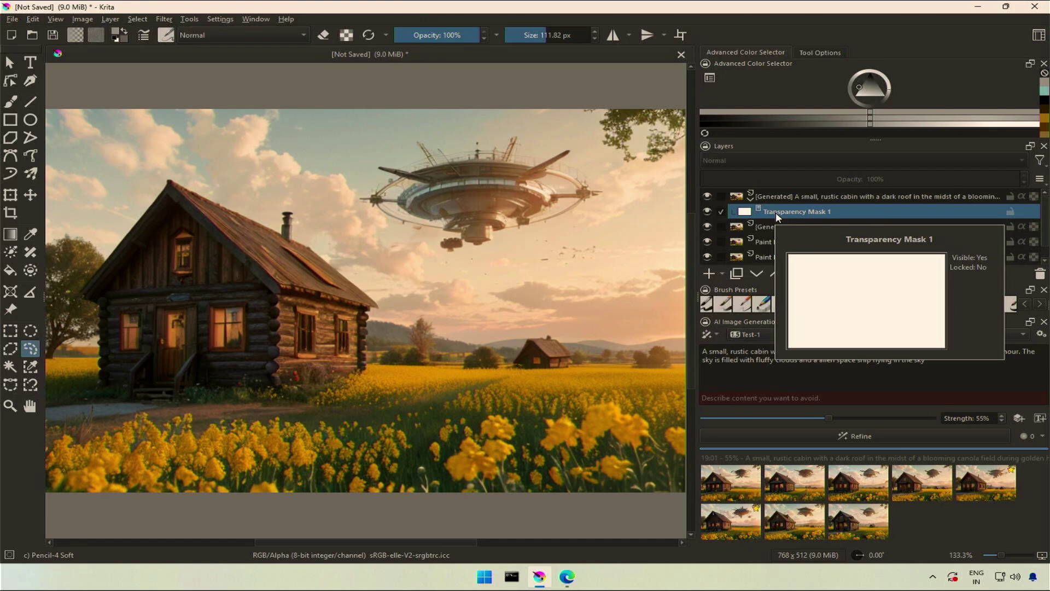
Step: Paint near-black on the mask over the small distant cabin in the field to hide it
left_click(846, 113)
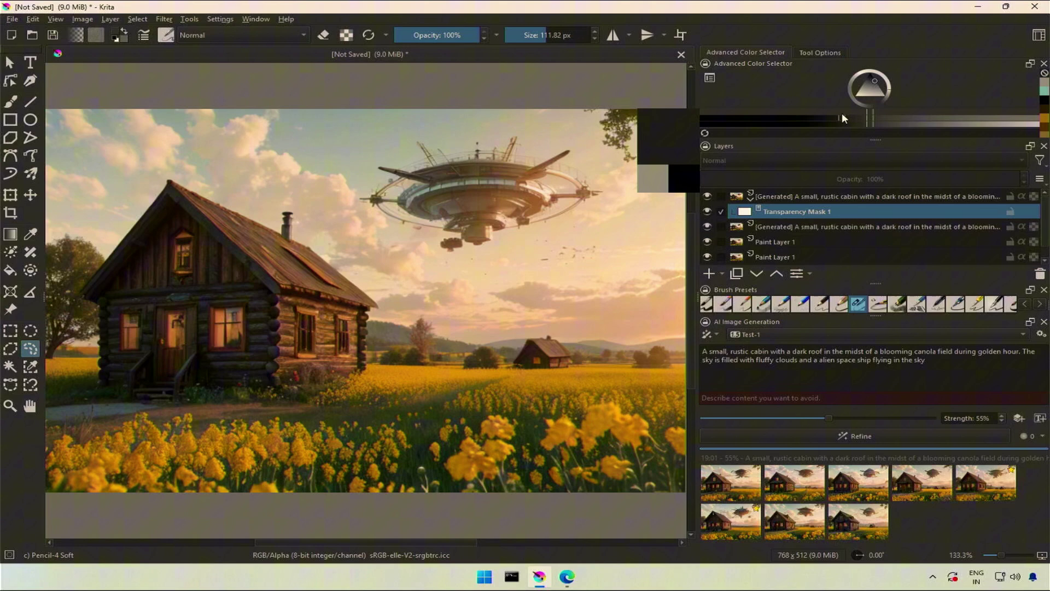
mouse_move(841, 113)
left_mouse_down()
mouse_move(864, 114)
mouse_move(842, 111)
left_mouse_up()
left_click(450, 34)
key("b")
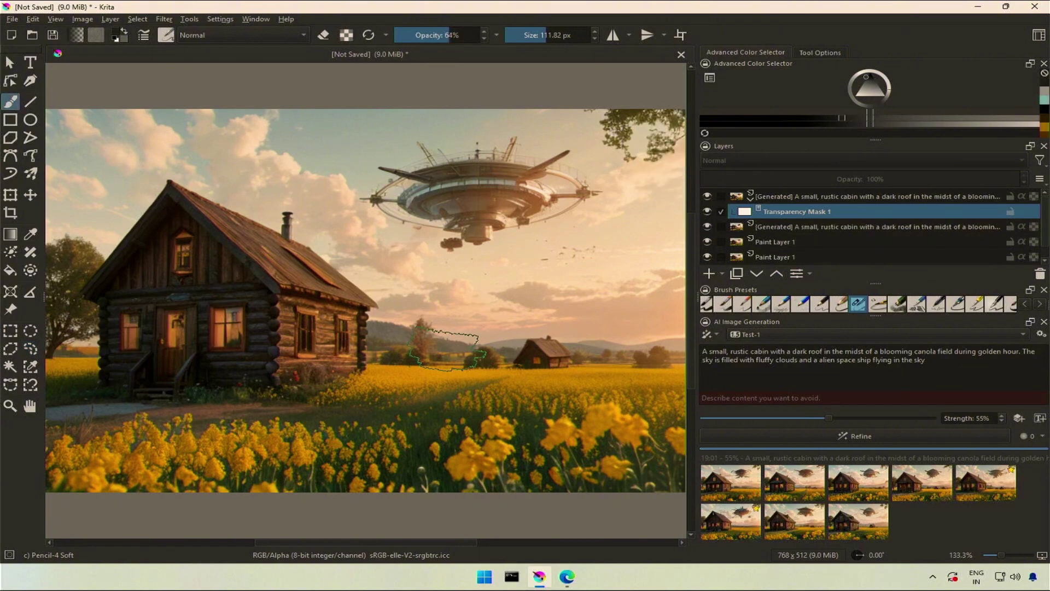
mouse_move(460, 358)
left_mouse_down()
mouse_move(629, 350)
mouse_move(480, 423)
mouse_move(492, 328)
mouse_move(617, 385)
mouse_move(600, 338)
mouse_move(597, 350)
mouse_move(478, 345)
mouse_move(604, 345)
mouse_move(539, 350)
mouse_move(480, 328)
mouse_move(426, 368)
left_mouse_up()
key("e")
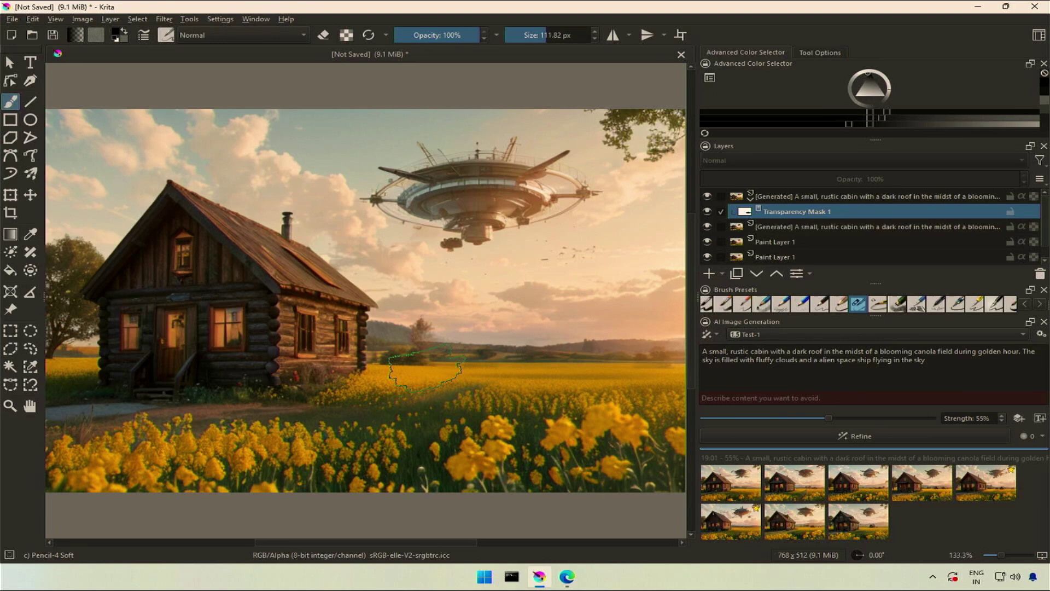
Step: Toggle Transparency Mask 1 on and off to compare, leaving it switched off
left_click(707, 211)
left_click(708, 212)
left_click(708, 212)
left_click(708, 211)
left_click(708, 212)
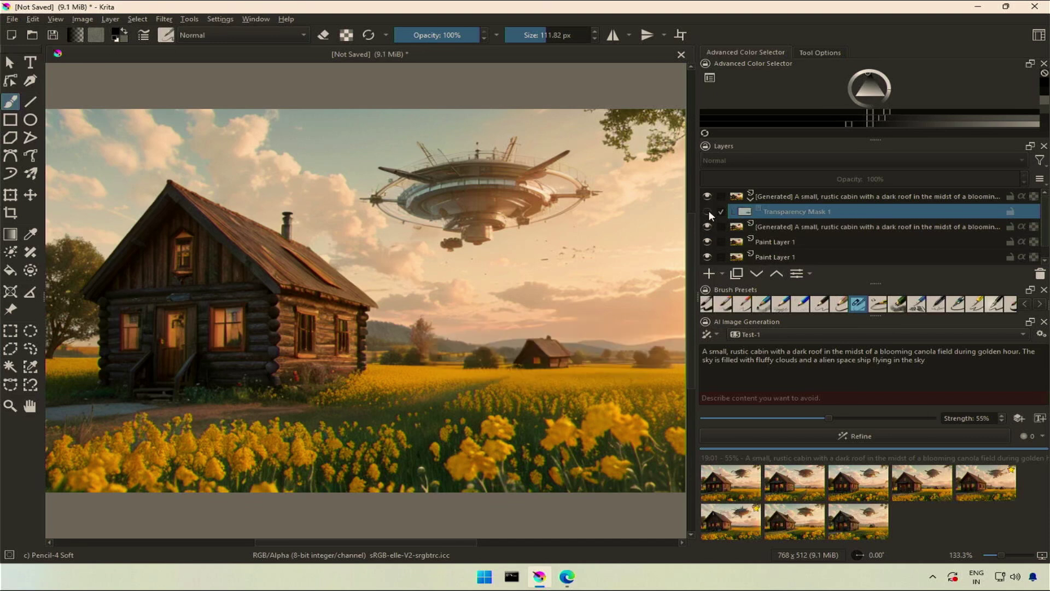
left_click(708, 212)
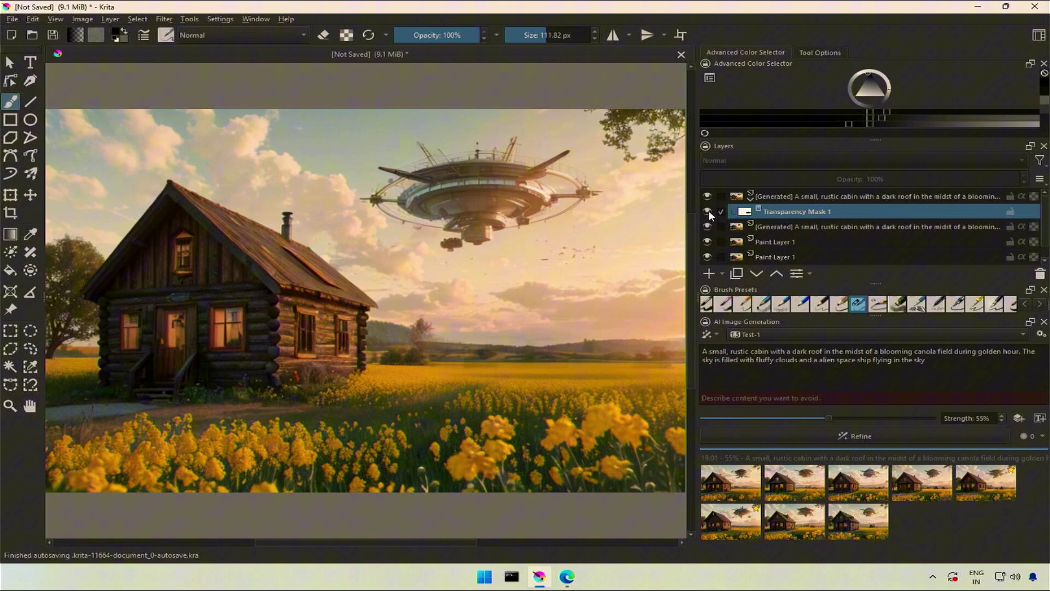
left_click(707, 212)
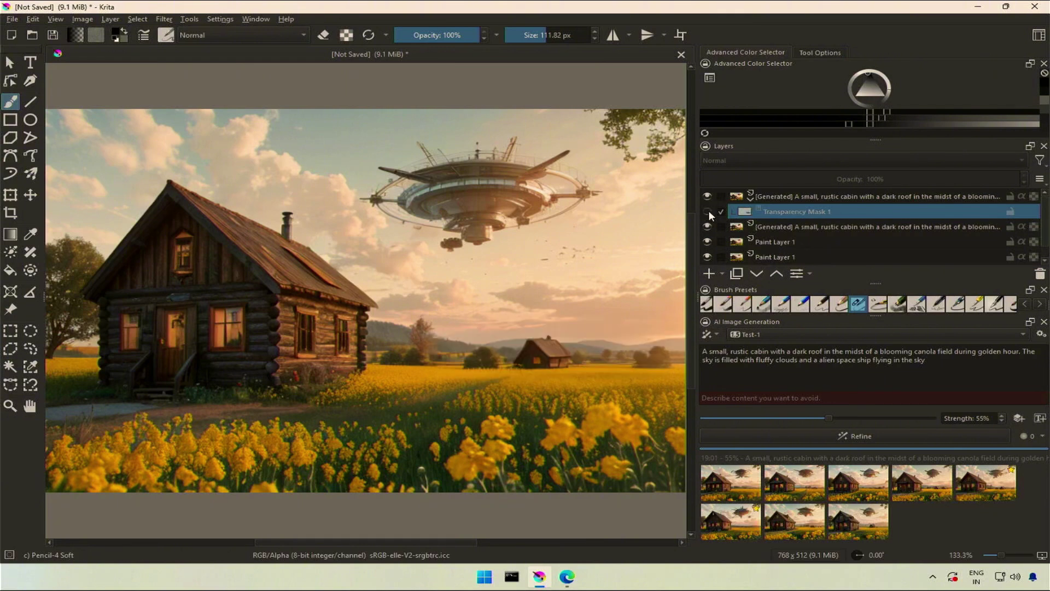